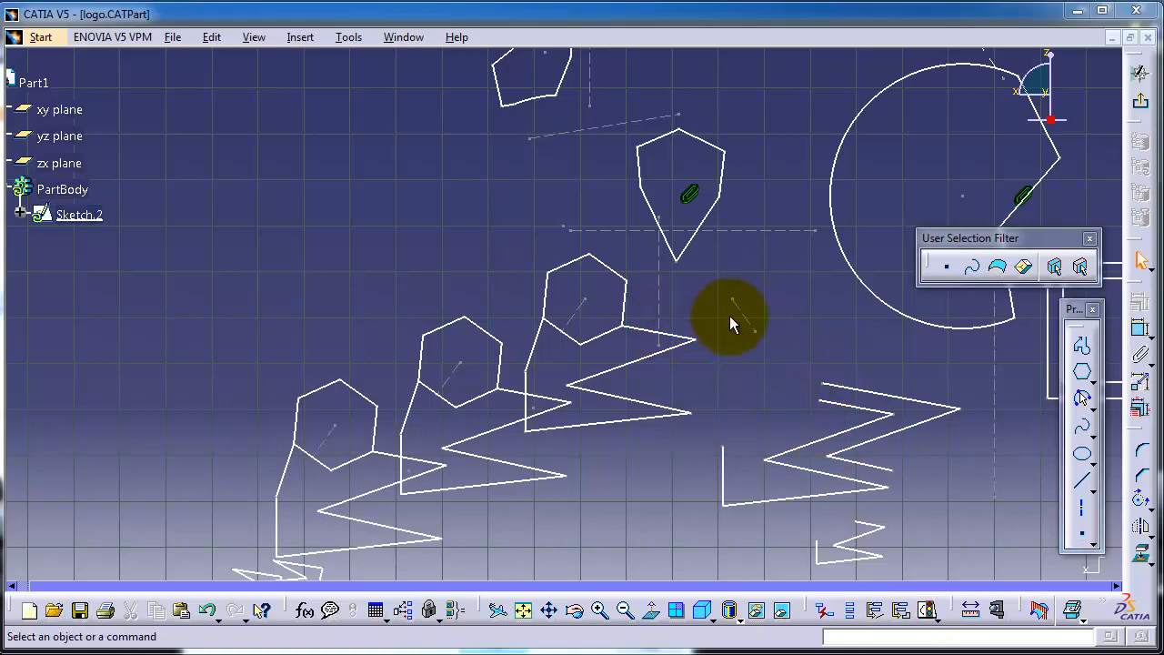
Examine the profiles drawn in the logo sketch and the entries of the specification tree.
mouse_move(733, 322)
middle_mouse_down()
mouse_move(690, 293)
mouse_move(667, 251)
middle_mouse_up()
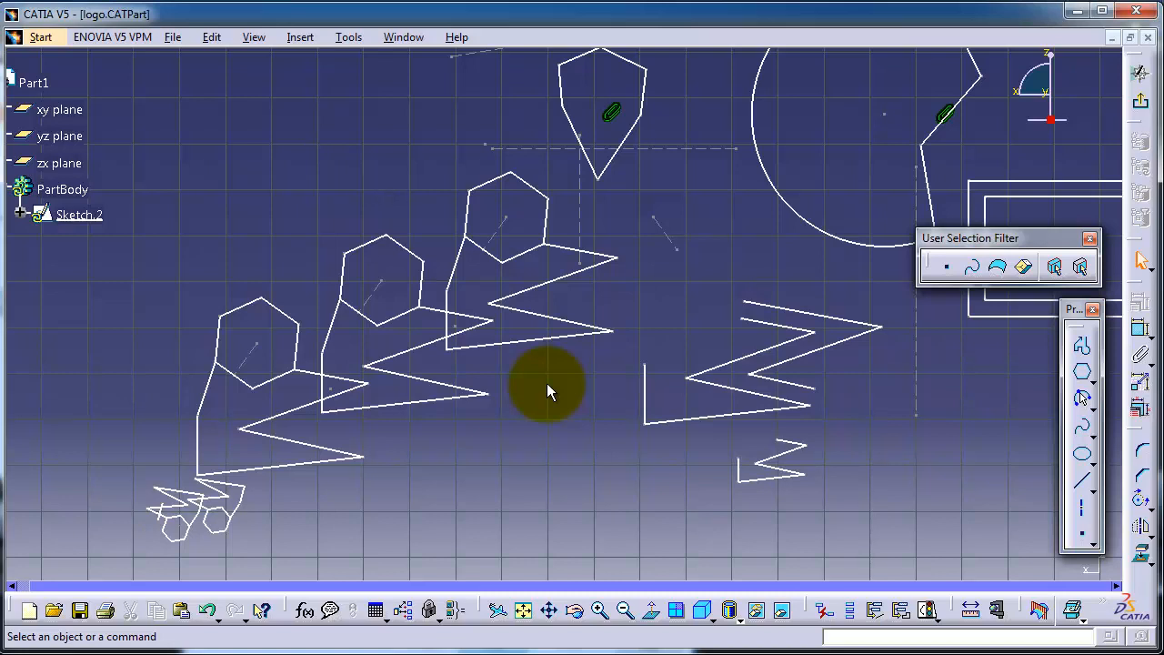
mouse_move(377, 188)
middle_mouse_down()
mouse_move(456, 237)
mouse_move(465, 203)
mouse_move(561, 208)
mouse_move(436, 211)
mouse_move(345, 242)
mouse_move(361, 340)
mouse_move(408, 335)
mouse_move(417, 348)
middle_mouse_up()
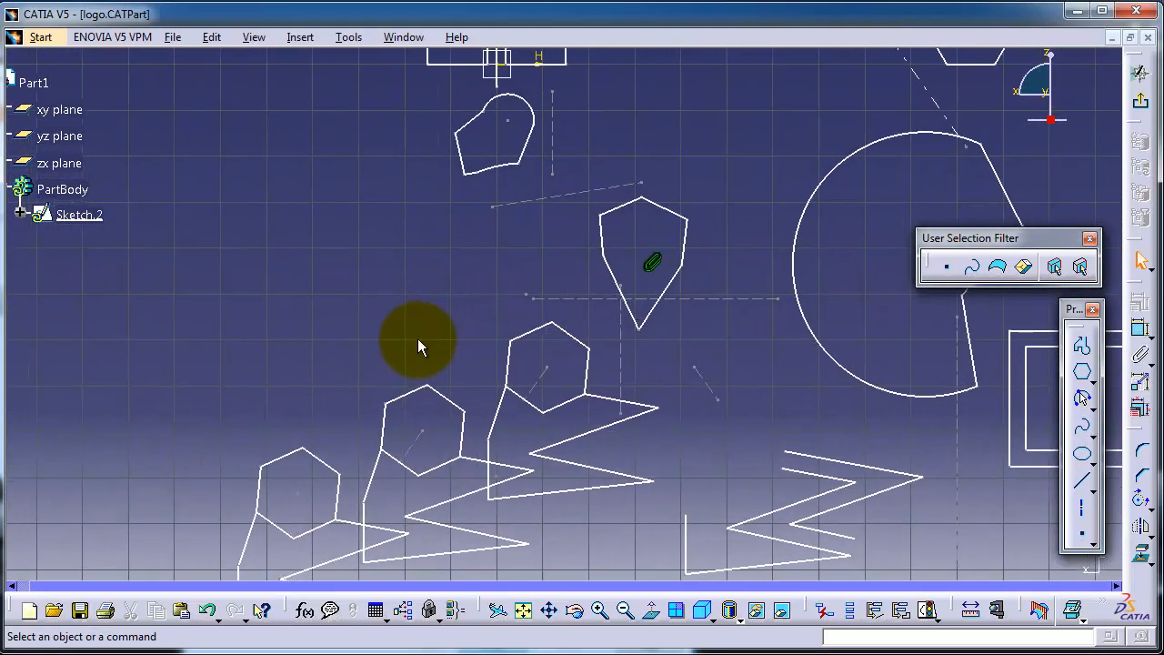
middle_click_drag(253, 229, 319, 226)
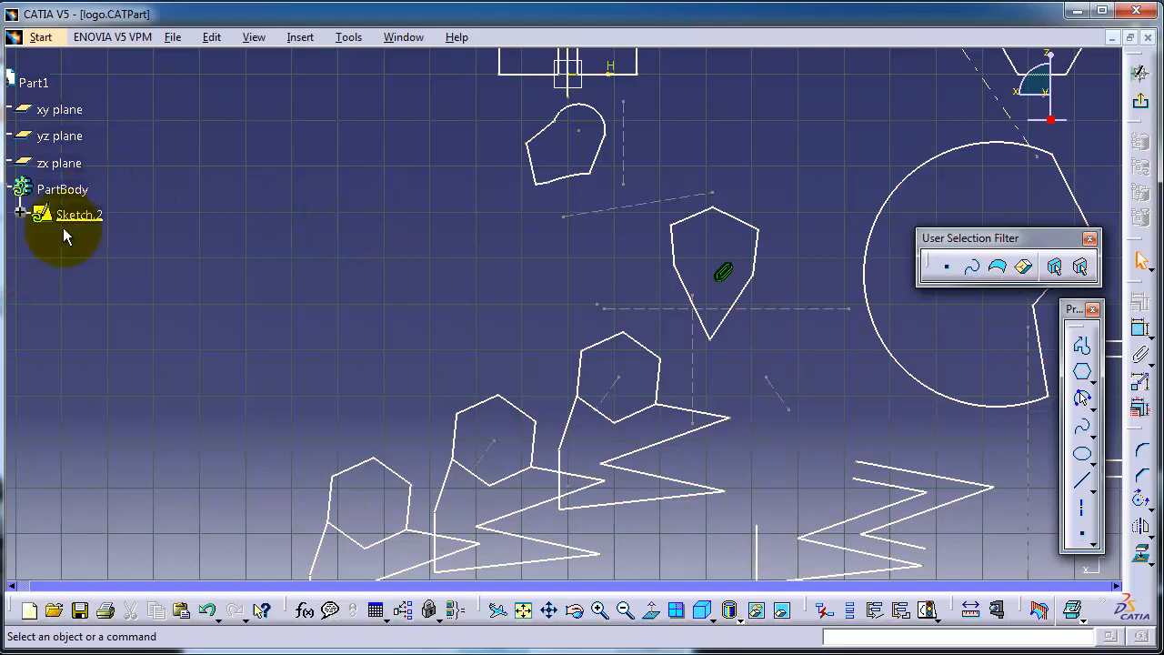
mouse_move(359, 263)
middle_mouse_down()
mouse_move(379, 241)
mouse_move(318, 207)
mouse_move(319, 257)
middle_mouse_up()
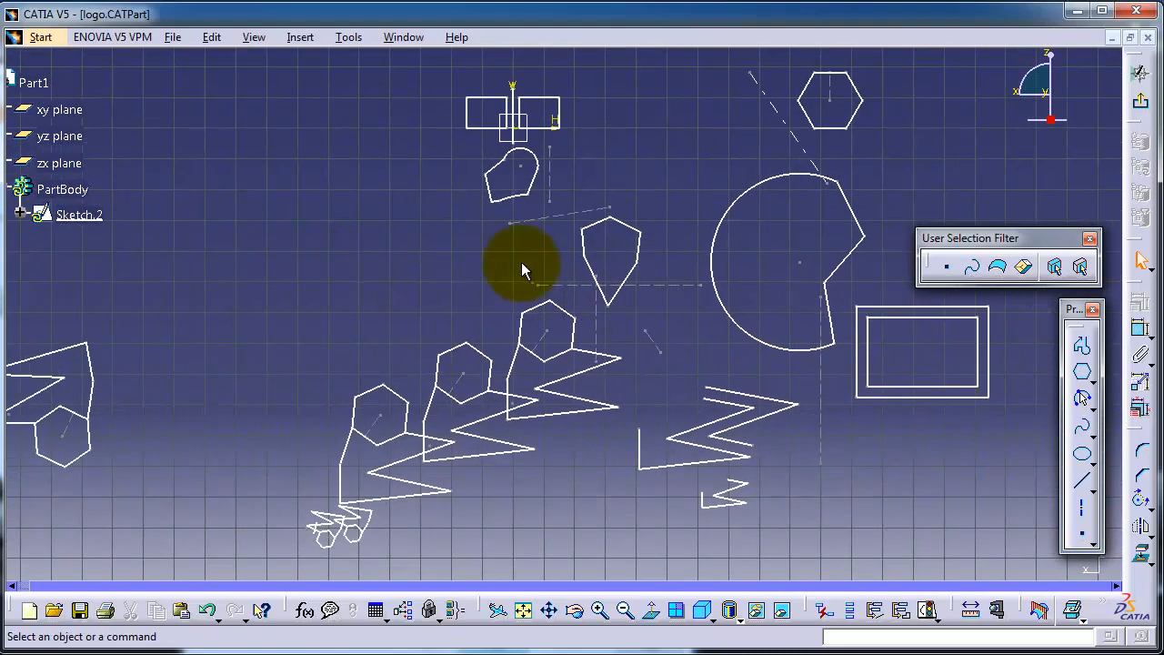
mouse_move(658, 182)
middle_mouse_down()
mouse_move(522, 163)
mouse_move(572, 168)
middle_mouse_up()
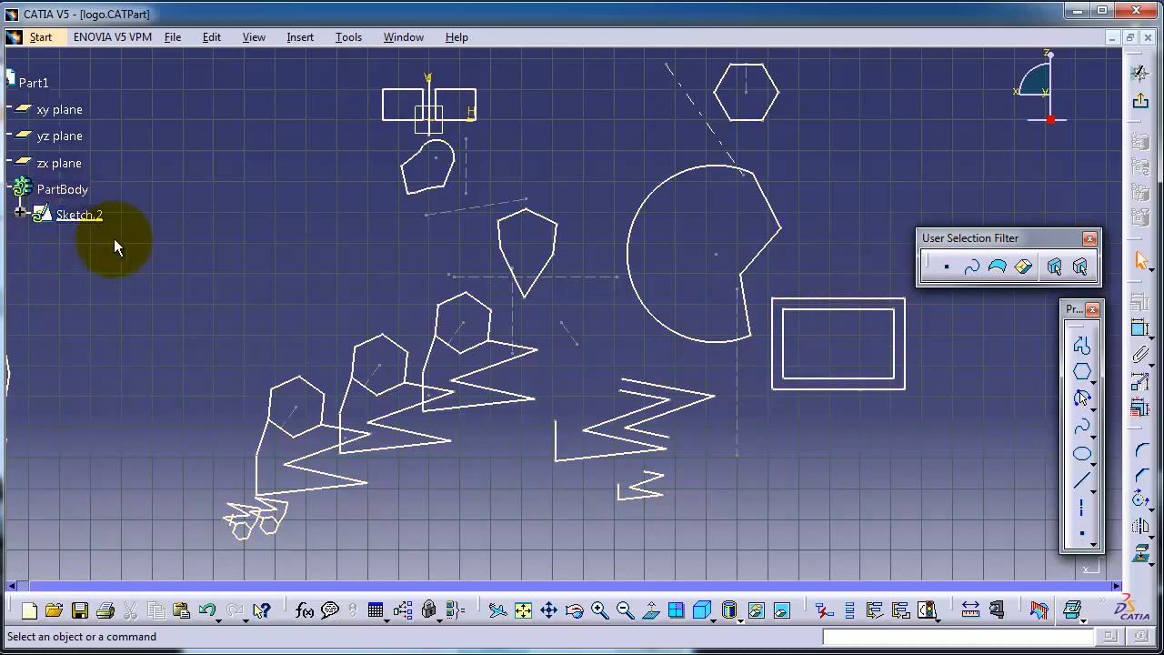
scroll(123, 176, "up", 4)
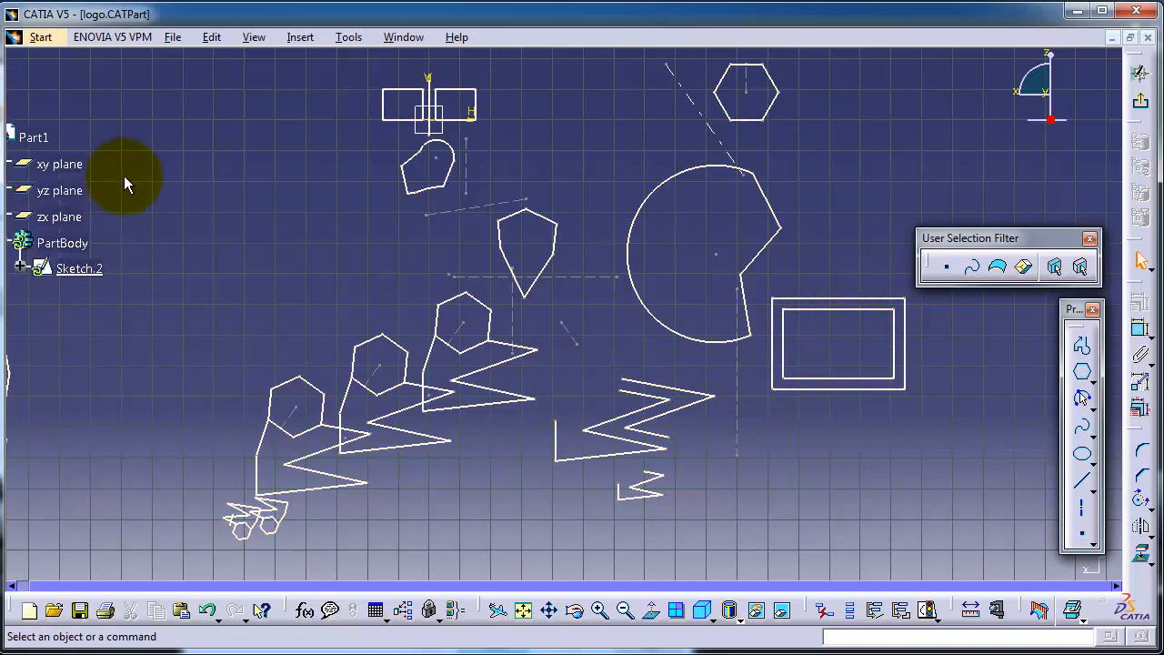
scroll(123, 175, "down", 3)
scroll(125, 176, "down", 2)
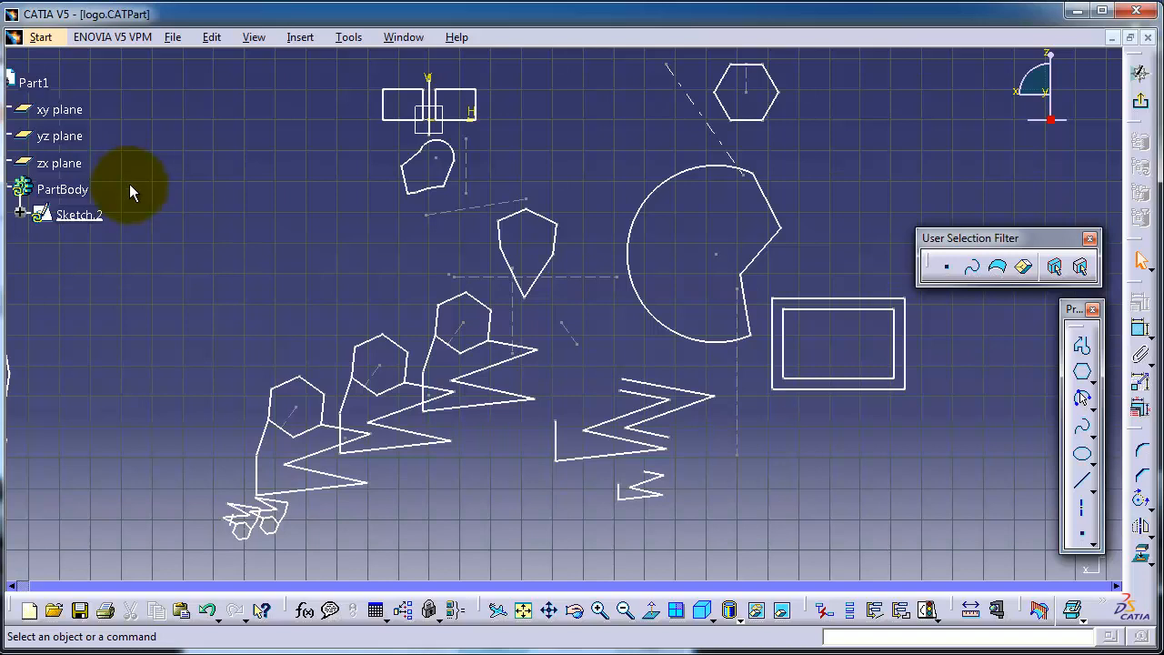
scroll(129, 184, "up", 3, "ctrl")
scroll(129, 184, "down", 2, "ctrl")
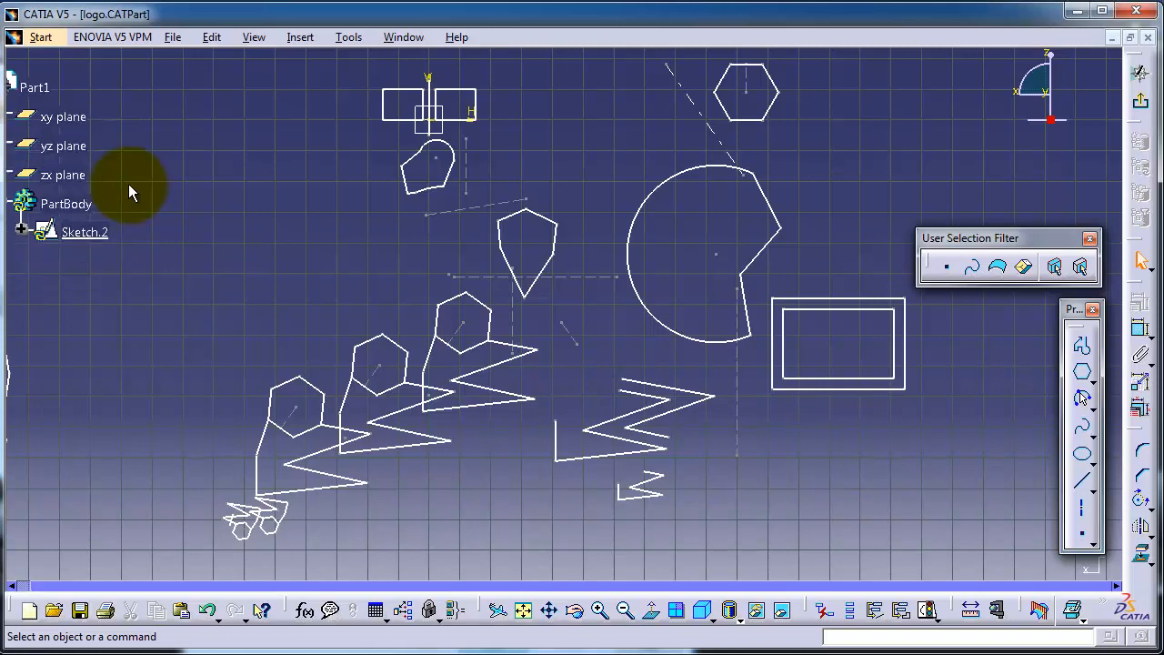
scroll(128, 184, "down", 2, "ctrl")
scroll(128, 188, "up", 2, "ctrl")
scroll(127, 187, "up", 1, "ctrl")
scroll(131, 187, "down", 2, "ctrl")
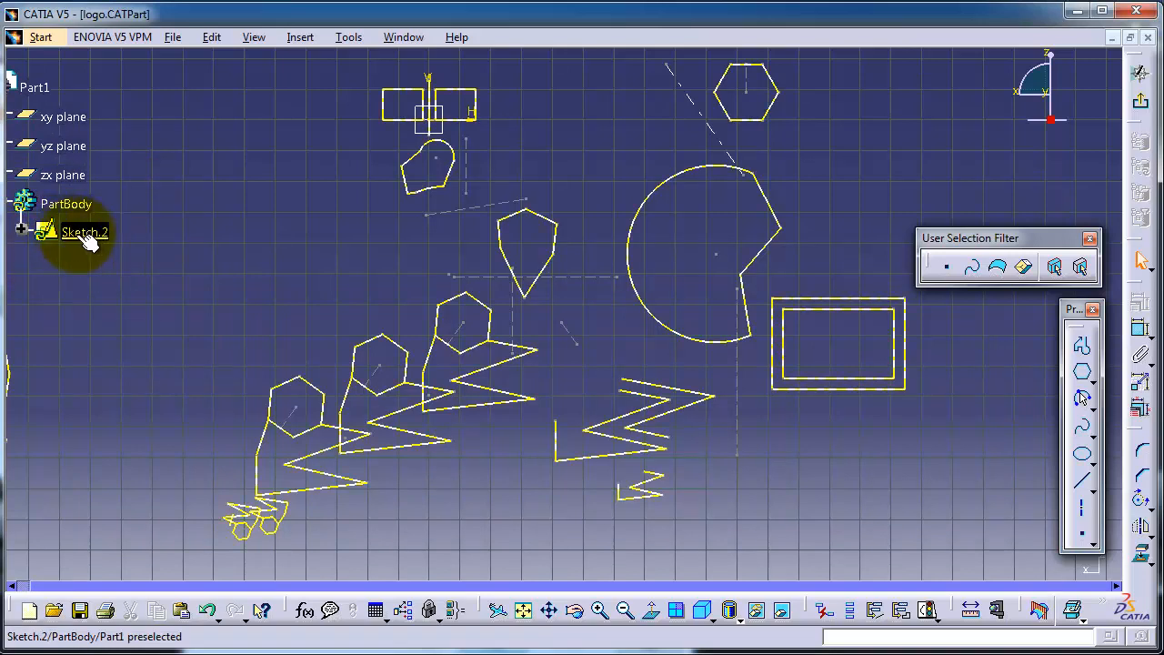
Expand Sketch.2 to its Geometry entries and match Line.1, Line.3 and edges of the hexagon and kite-shaped profiles between tree and drawing.
left_click(23, 233)
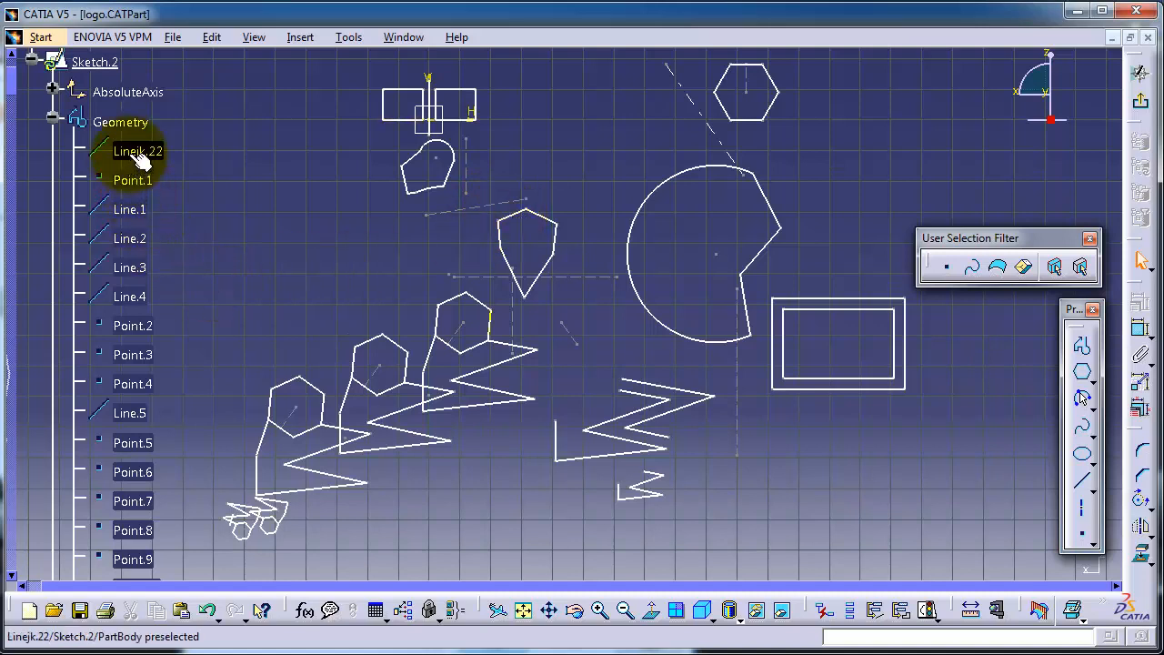
left_click(381, 344)
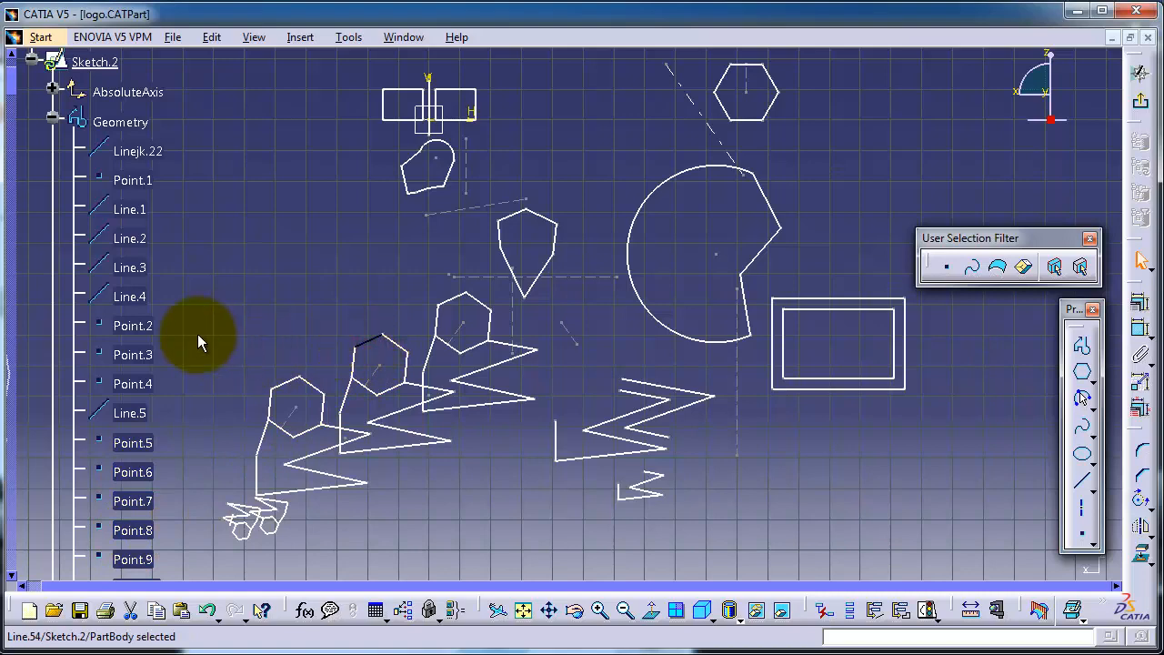
scroll(193, 329, "down", 6)
scroll(189, 319, "up", 8)
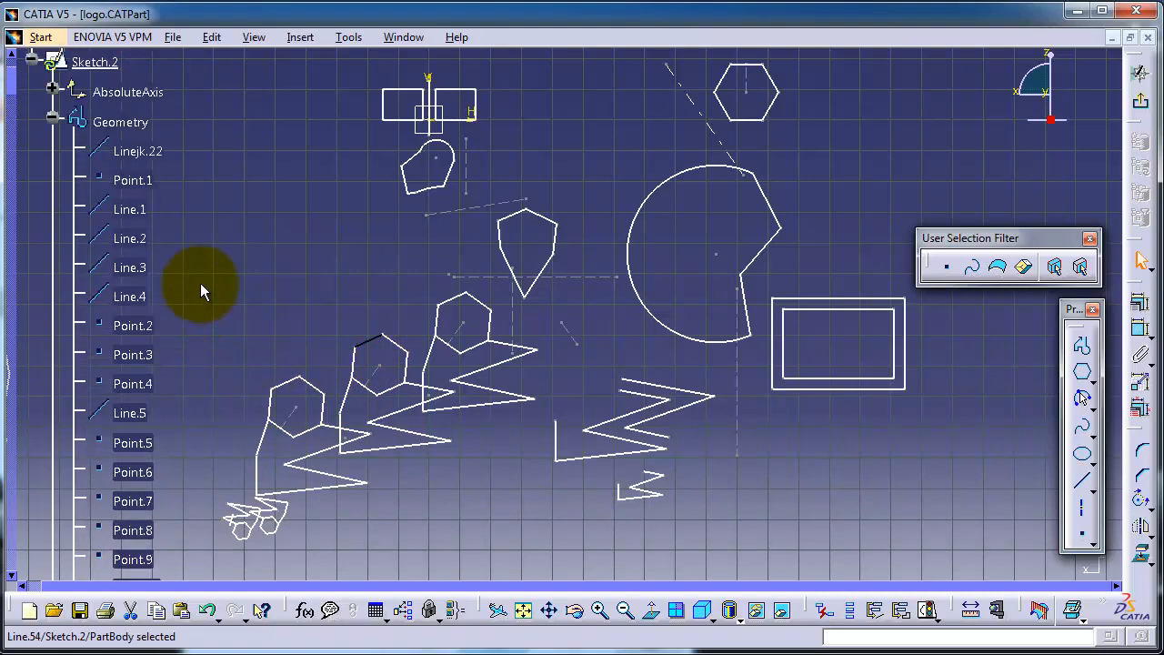
left_click(132, 213)
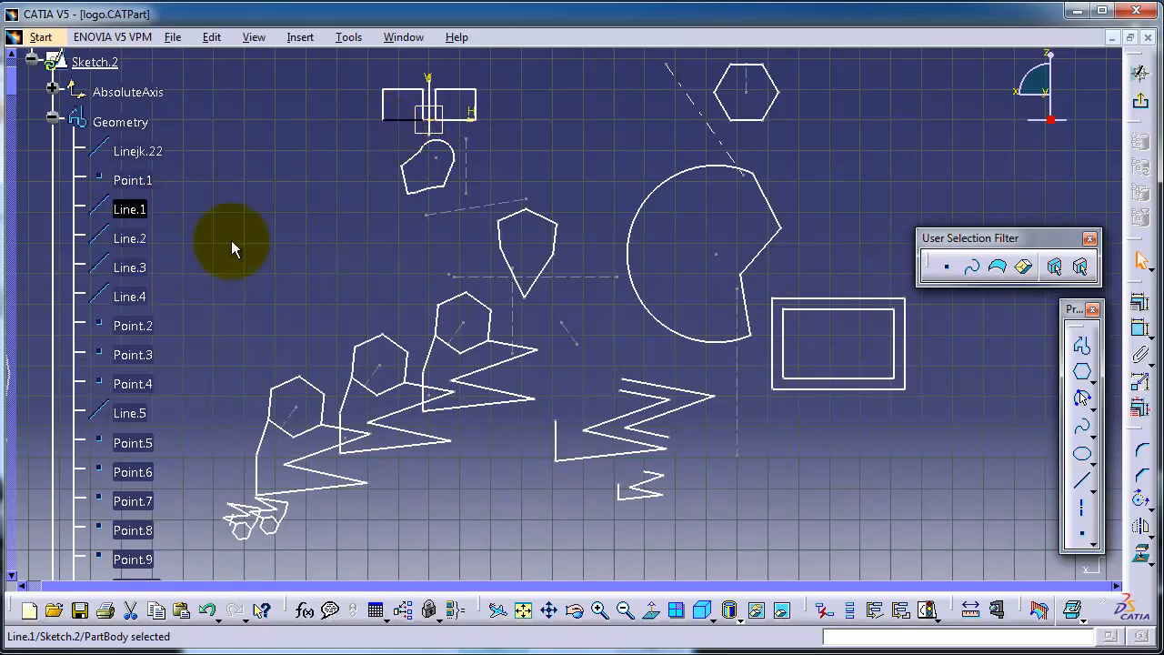
left_click(136, 265)
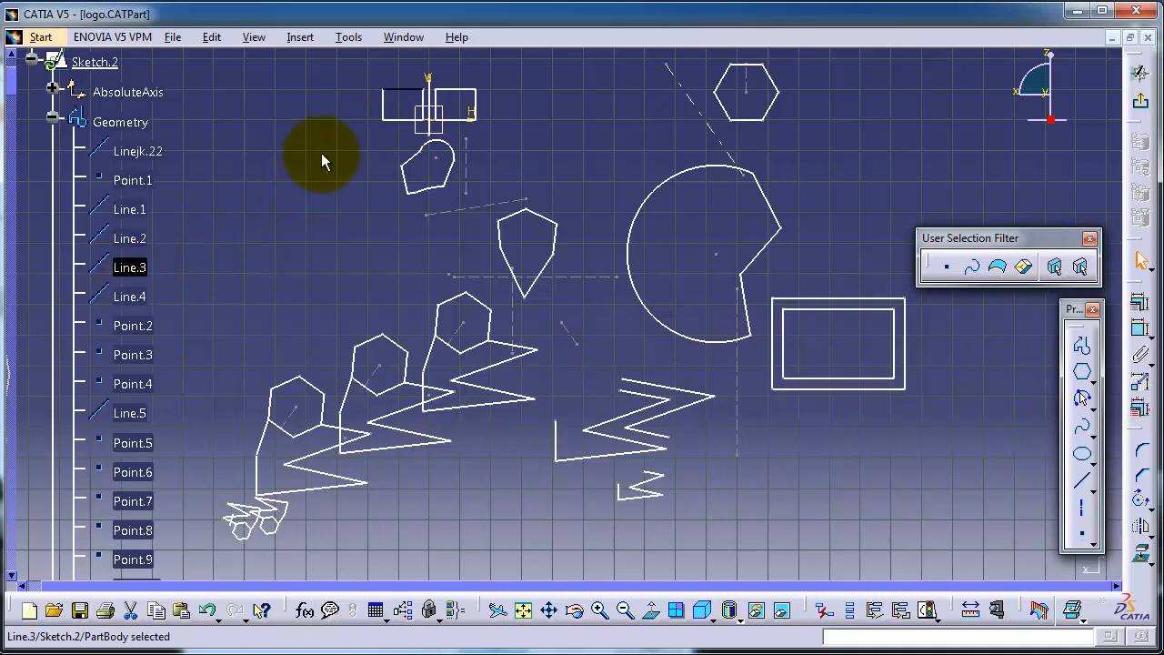
left_click(546, 219)
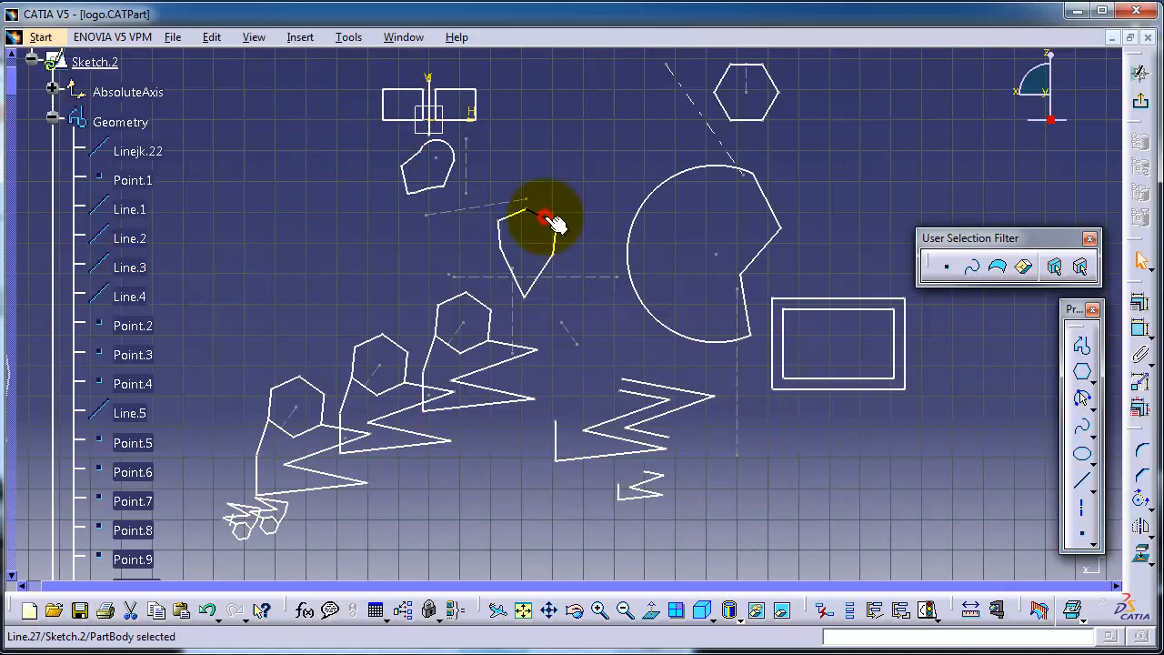
left_click(506, 218)
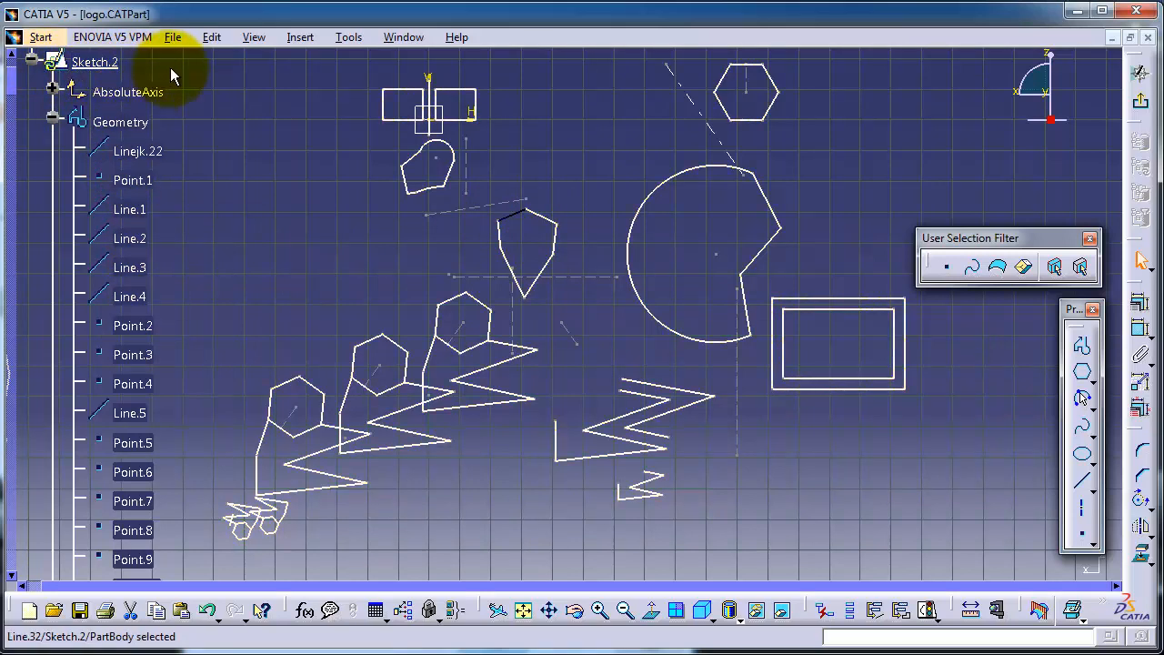
Rename Sketch.2 as "main sketch" in its feature properties.
right_click(96, 67)
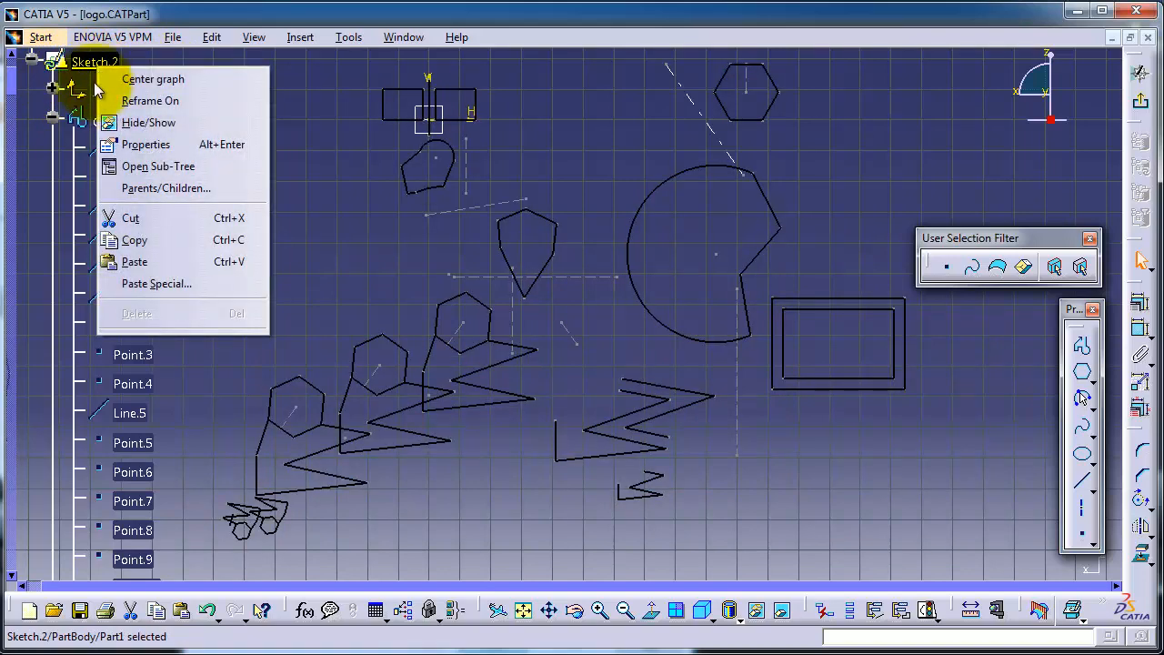
left_click(144, 145)
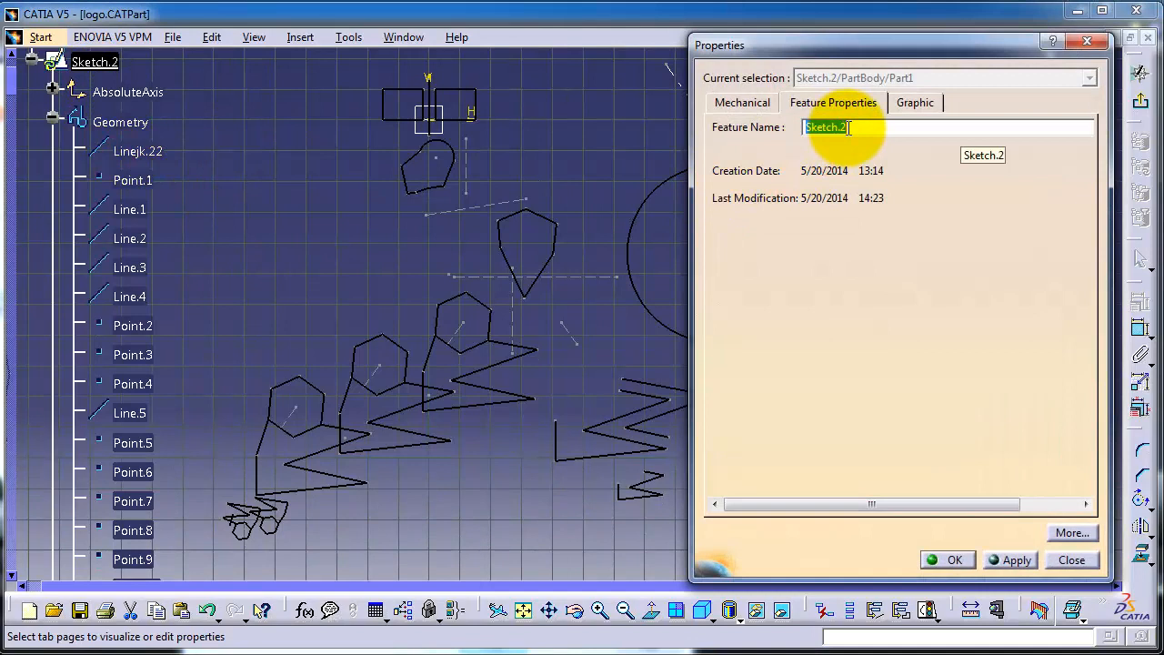
type("na")
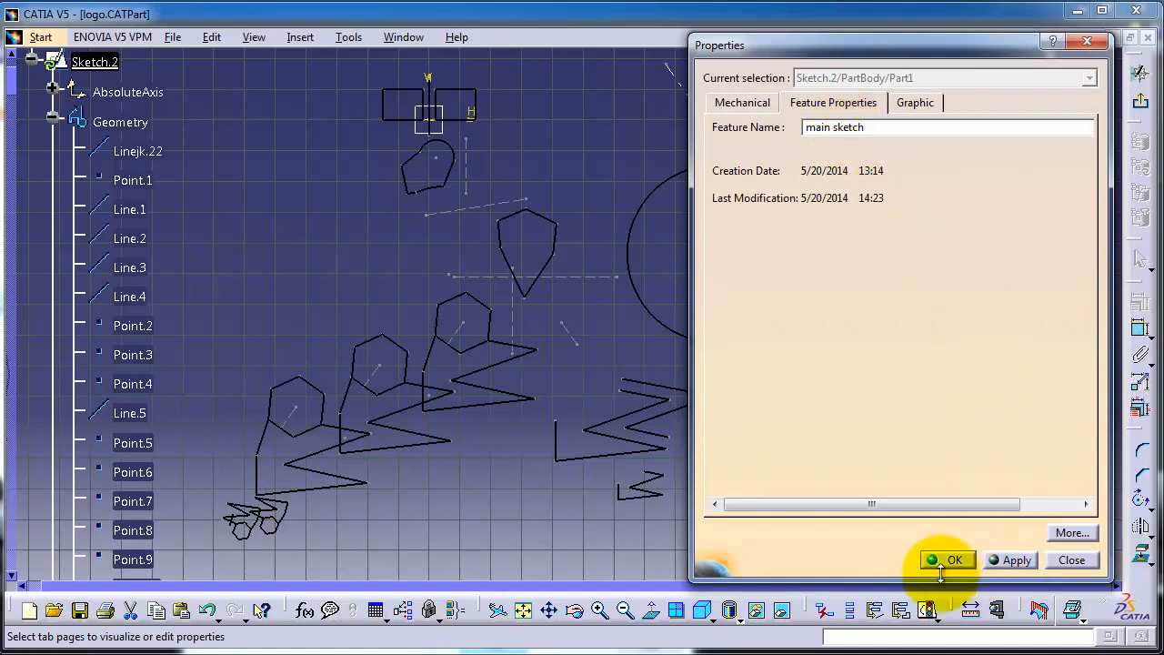
left_click(1009, 560)
left_click(949, 559)
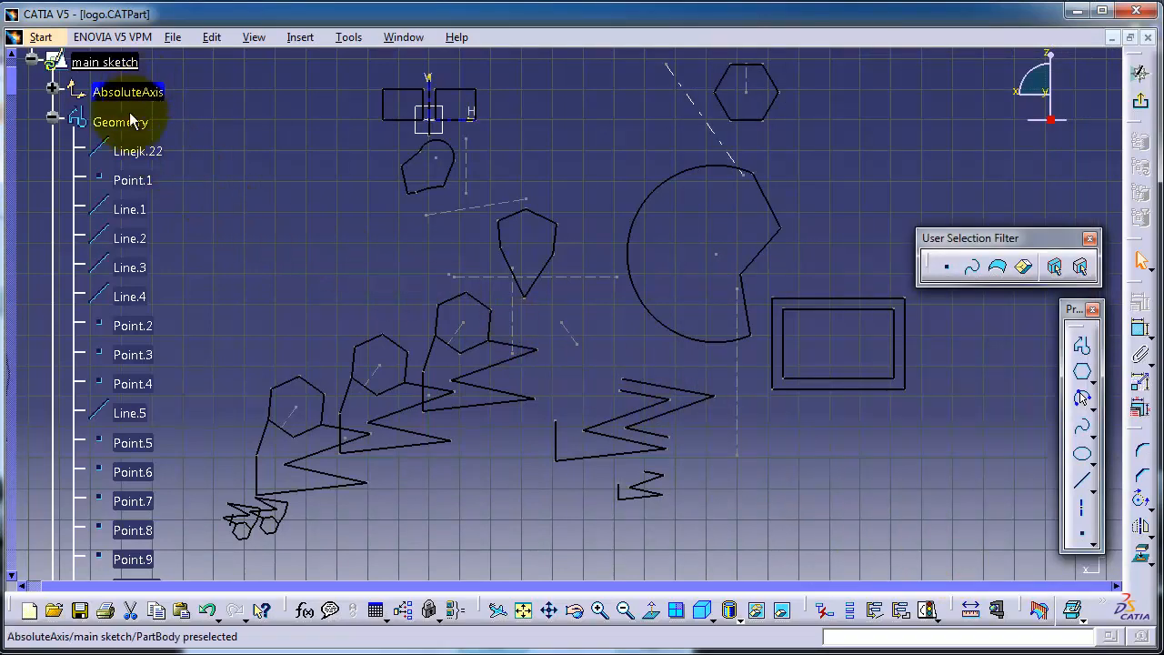
Rename Line.4 of the main sketch's geometry as "Line".
middle_click_drag(217, 281, 215, 219)
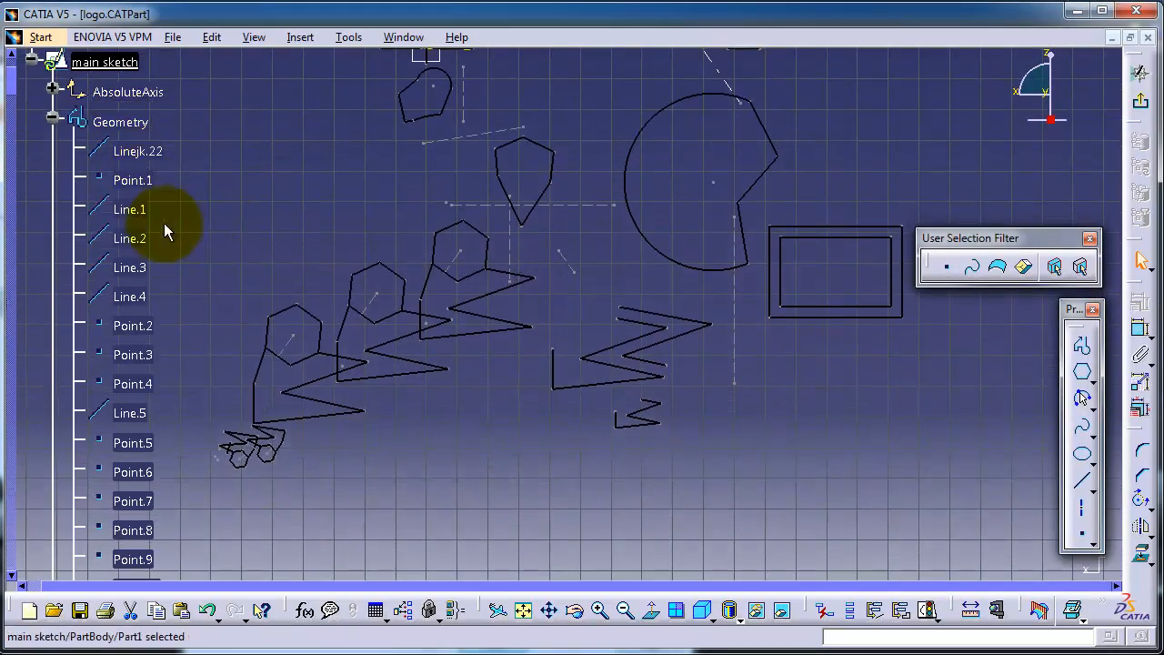
right_click(141, 300)
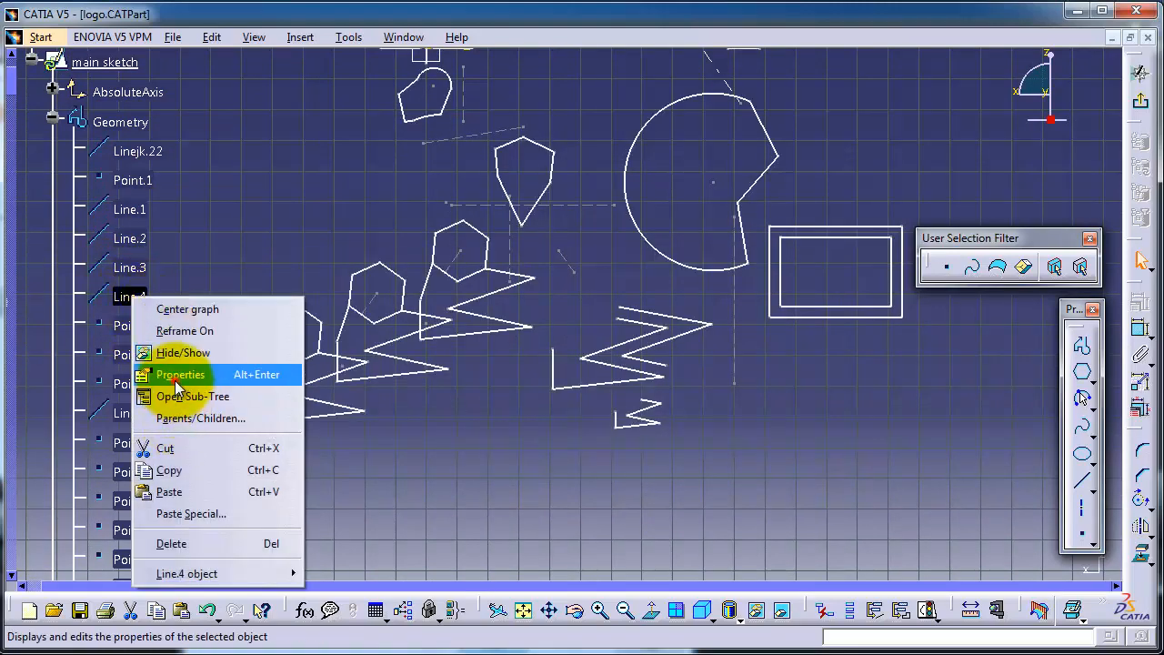
left_click(205, 375)
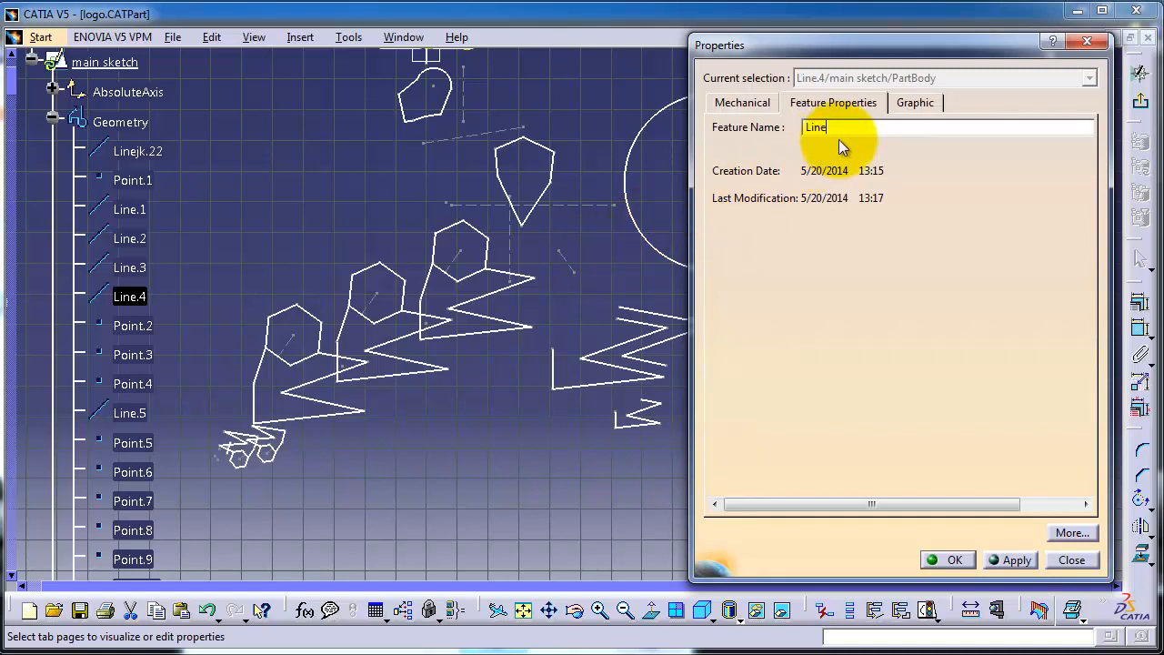
key("Return")
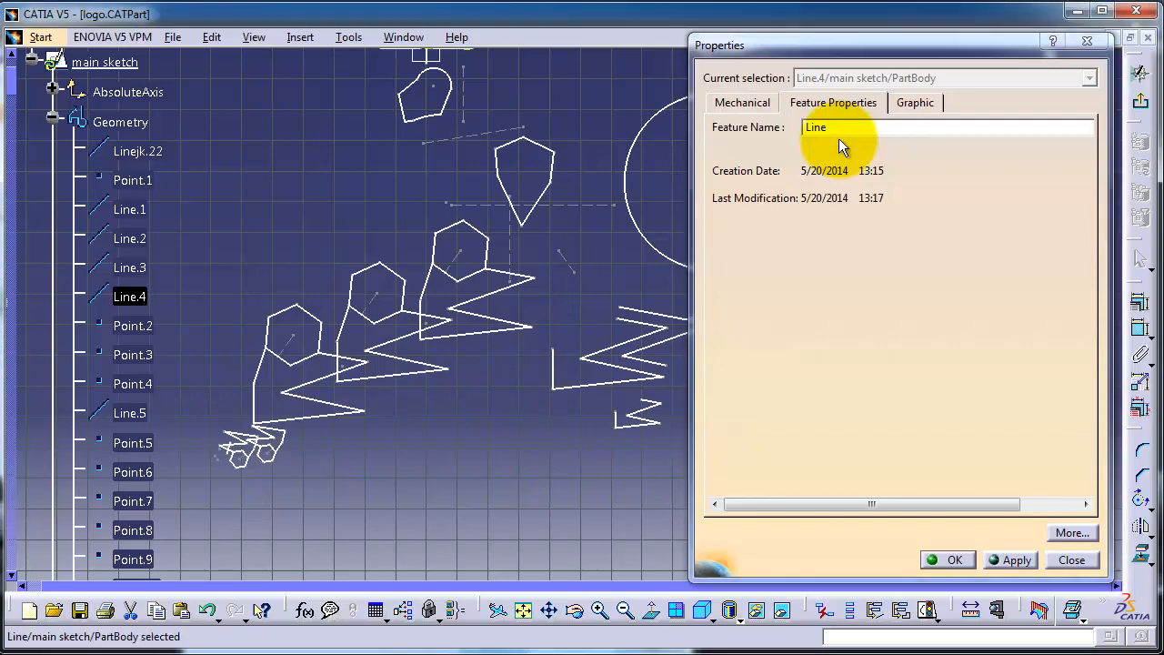
left_click_drag(562, 271, 252, 292)
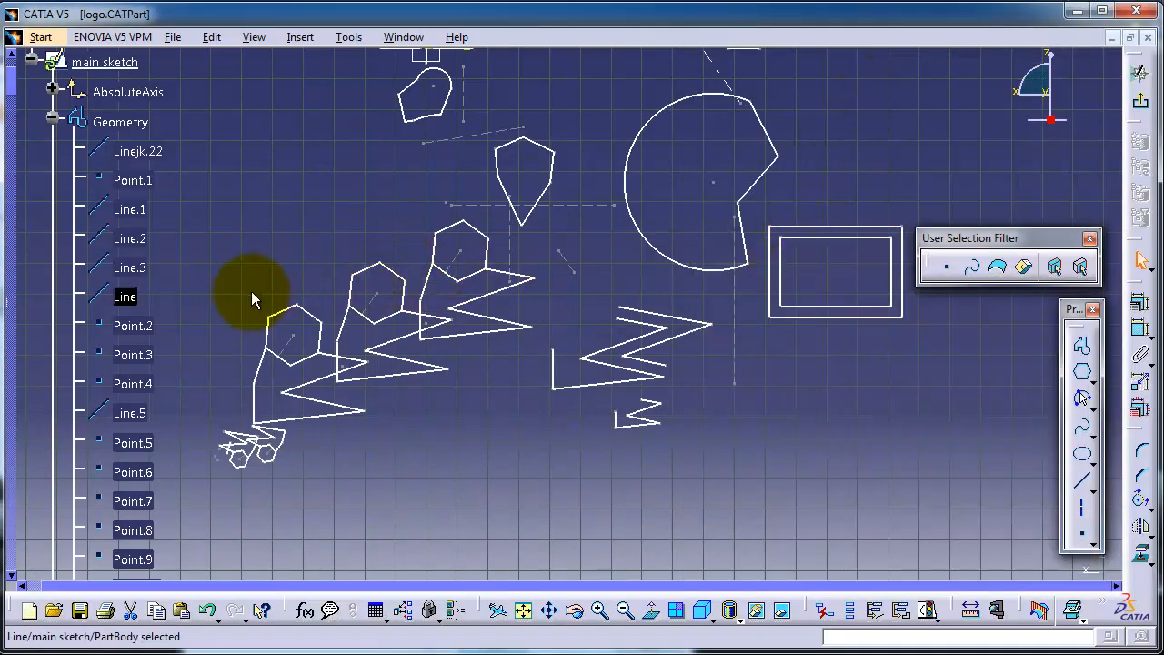
Delete Line.1, the lower edge of the small rectangle beside the sketch origin, from the main sketch's geometry.
mouse_move(245, 290)
middle_mouse_down()
mouse_move(278, 194)
mouse_move(263, 156)
middle_mouse_up()
middle_click_drag(513, 315, 489, 345)
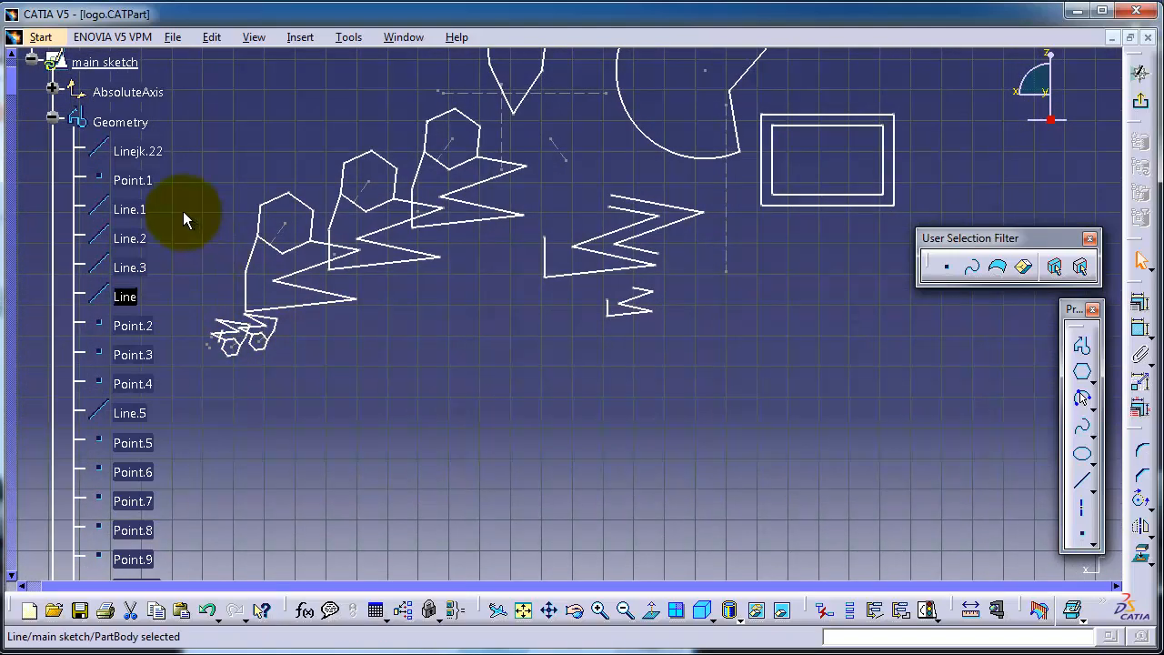
middle_click_drag(309, 158, 293, 368)
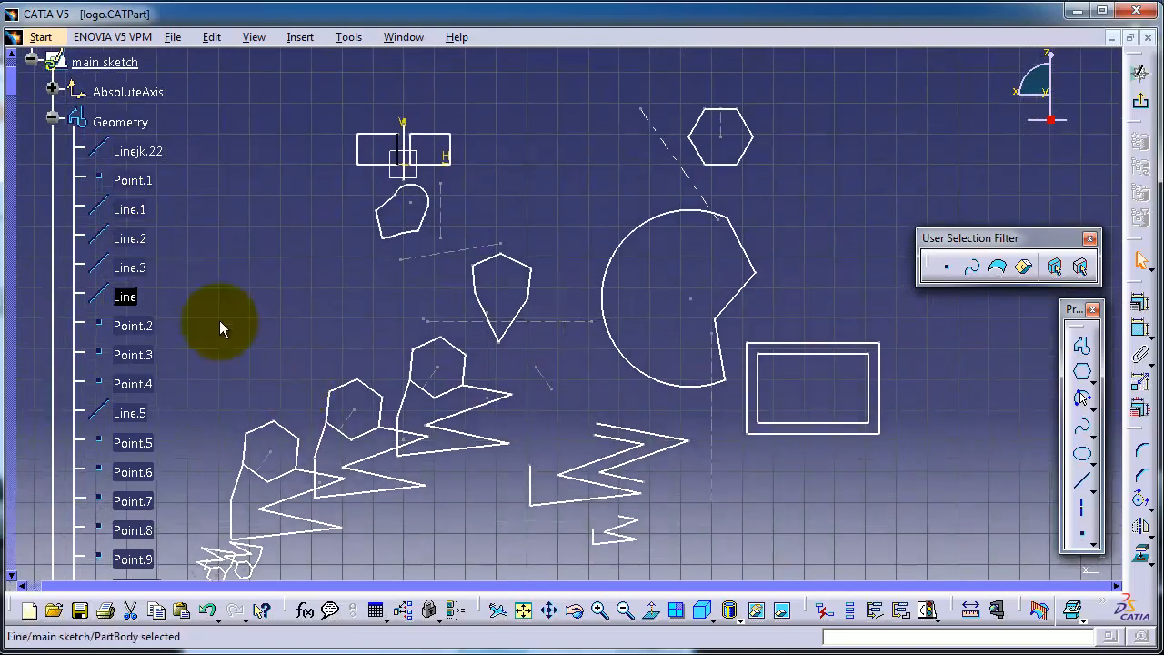
right_click(132, 210)
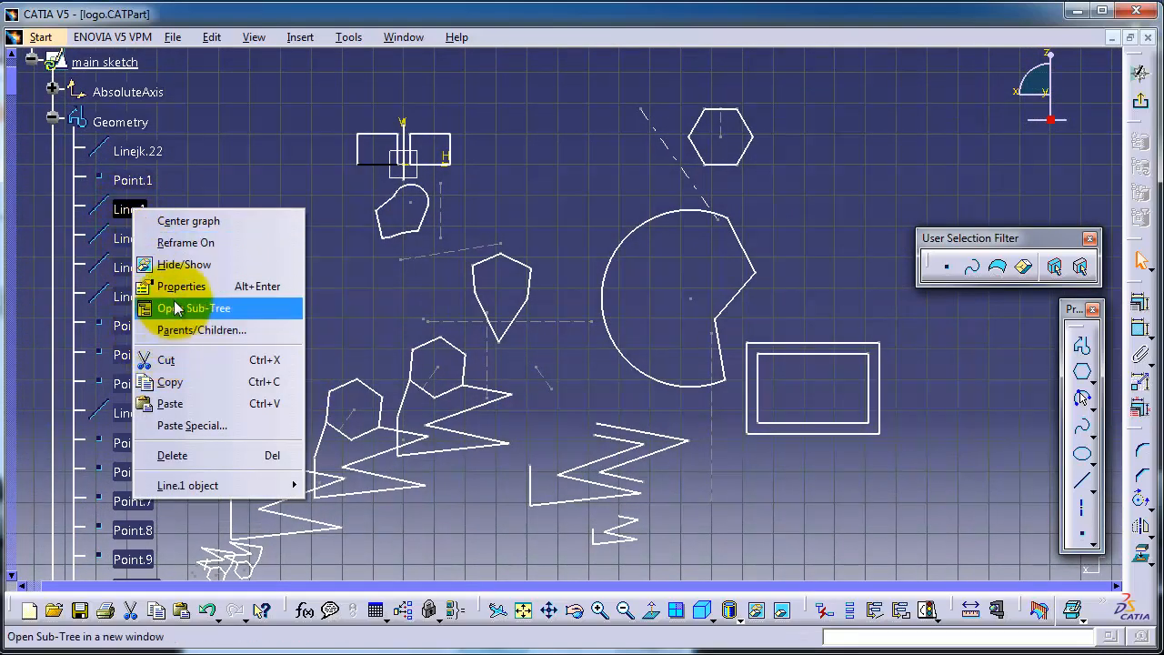
left_click(172, 460)
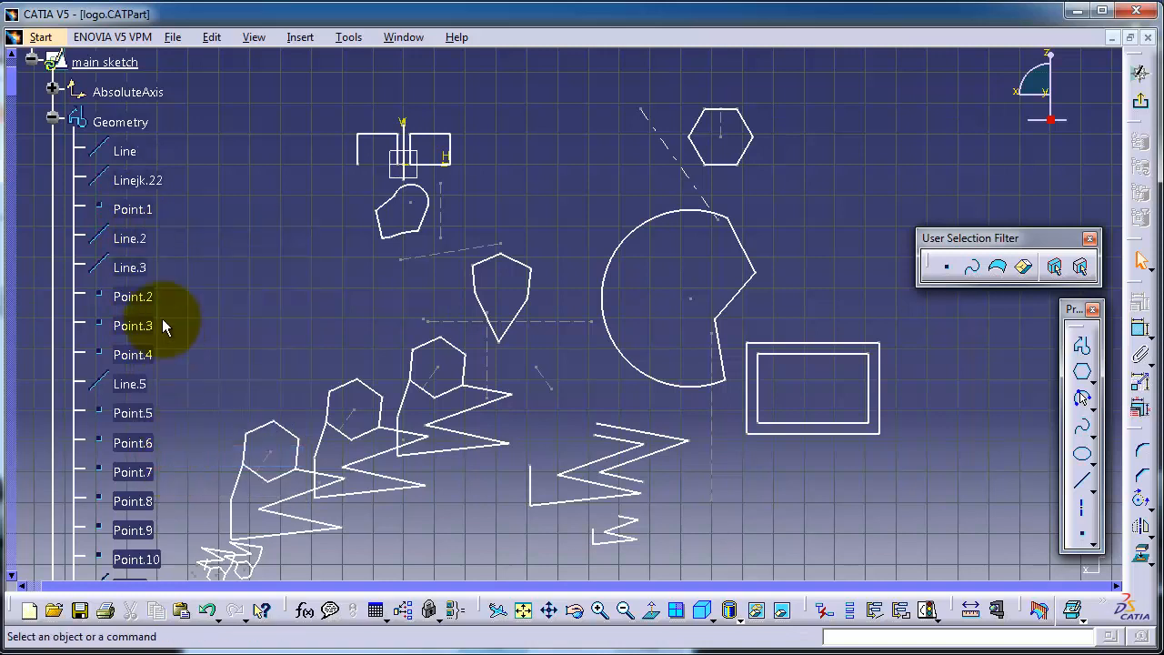
right_click(125, 181)
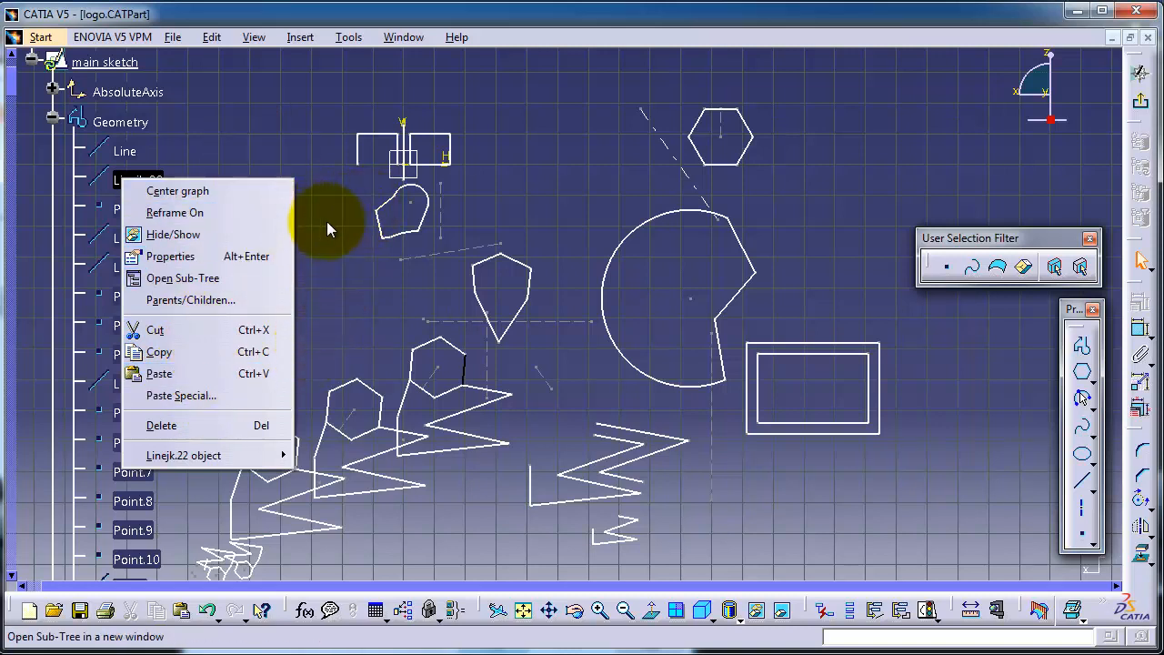
left_click(327, 254)
mouse_move(327, 256)
middle_mouse_down()
mouse_move(296, 207)
mouse_move(239, 233)
mouse_move(218, 203)
middle_mouse_up()
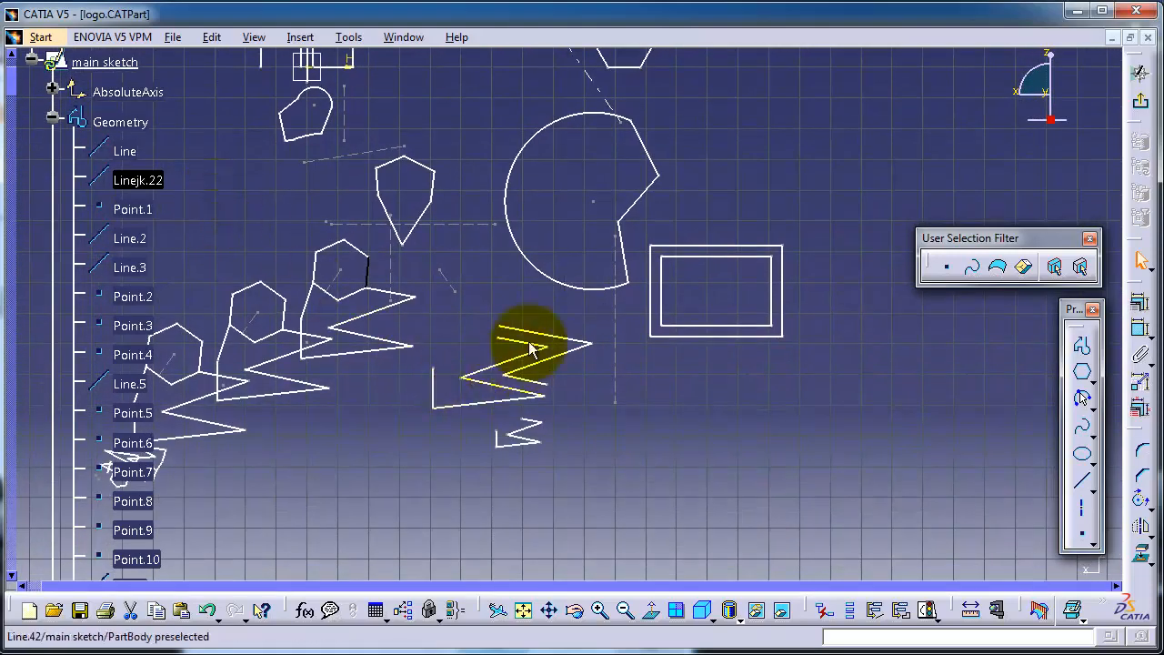
mouse_move(546, 228)
middle_mouse_down()
mouse_move(543, 324)
mouse_move(606, 355)
middle_mouse_up()
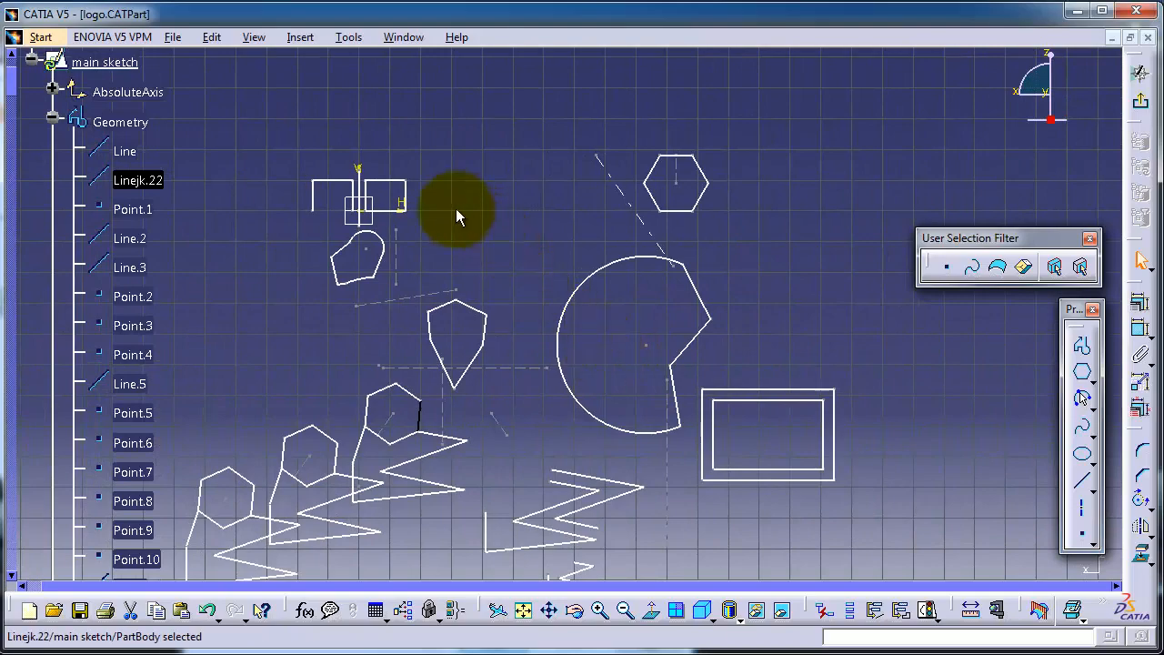
mouse_move(456, 208)
middle_mouse_down()
mouse_move(535, 153)
mouse_move(551, 104)
middle_mouse_up()
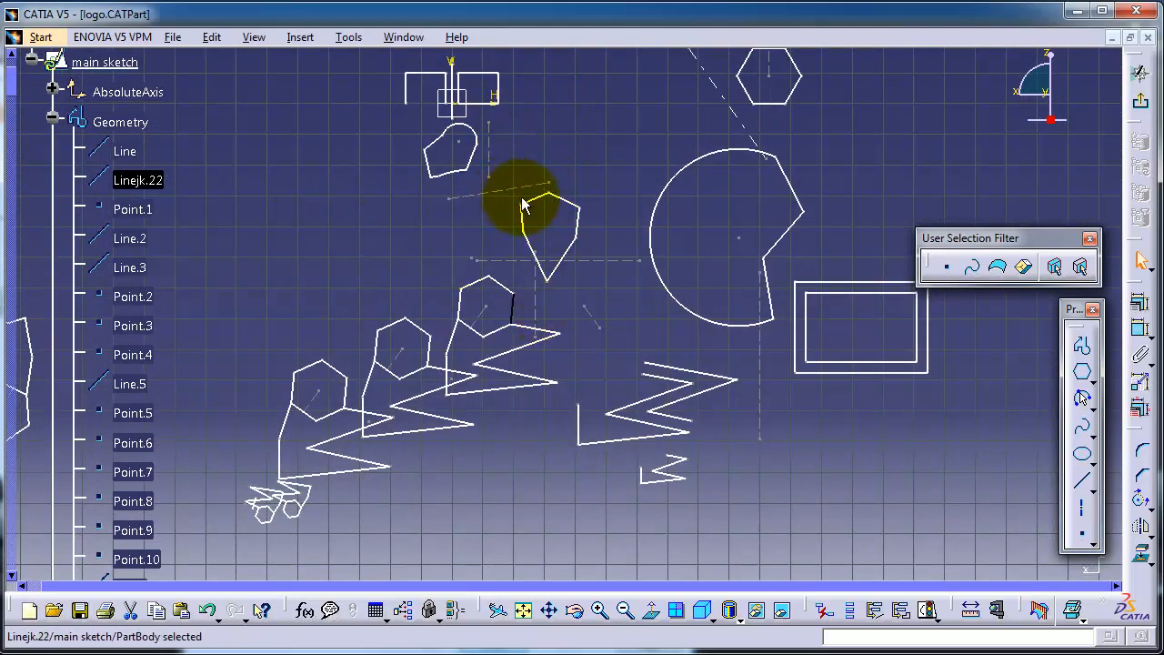
Move the slanted dashed line above the kite-shaped profile slightly up and to the right, together with the kite.
mouse_move(512, 188)
left_mouse_down()
mouse_move(535, 216)
mouse_move(518, 182)
left_mouse_up()
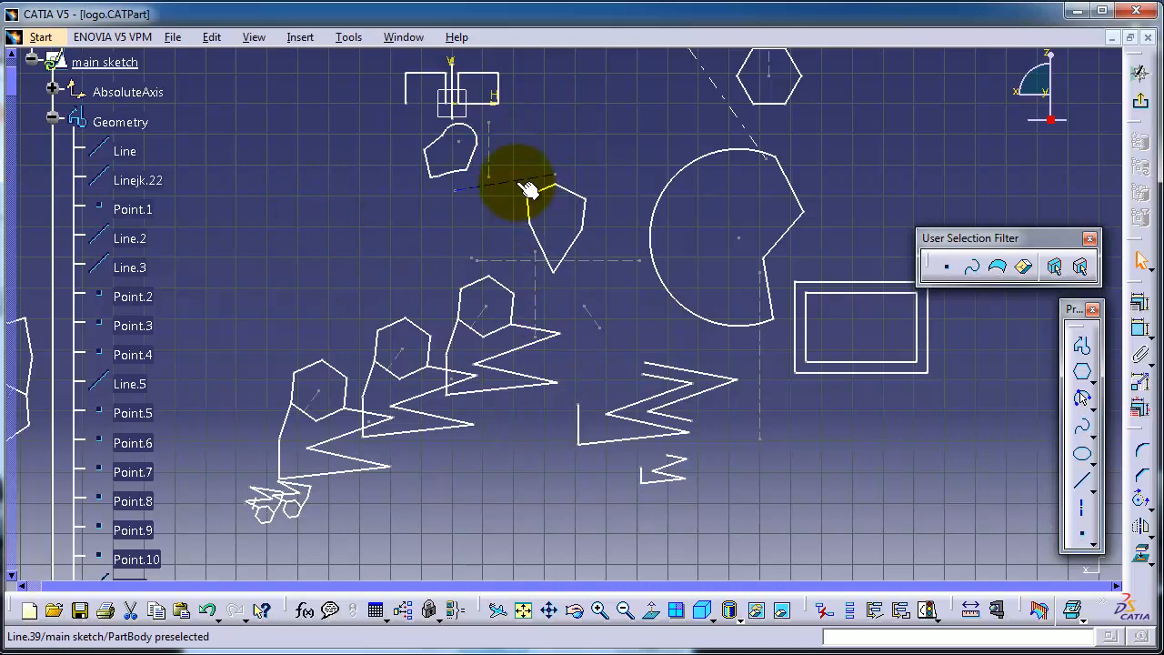
left_click(600, 189)
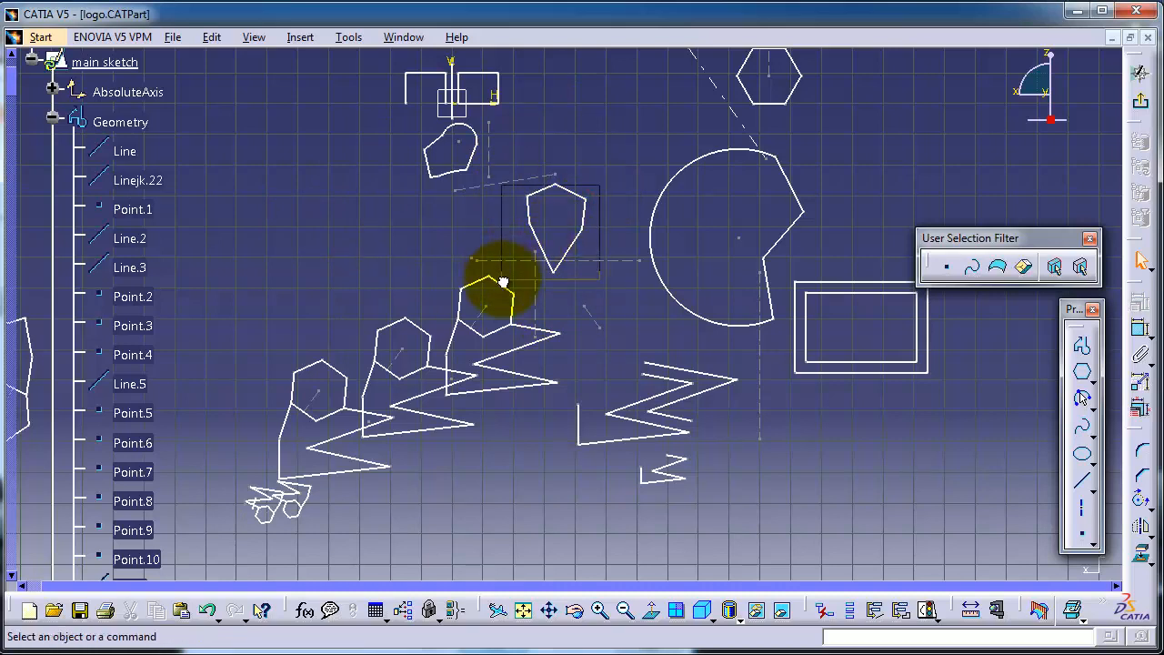
Hide the side and lower edges of the kite-shaped profile and undo the hiding.
left_click_drag(503, 281, 502, 279)
right_click(538, 241)
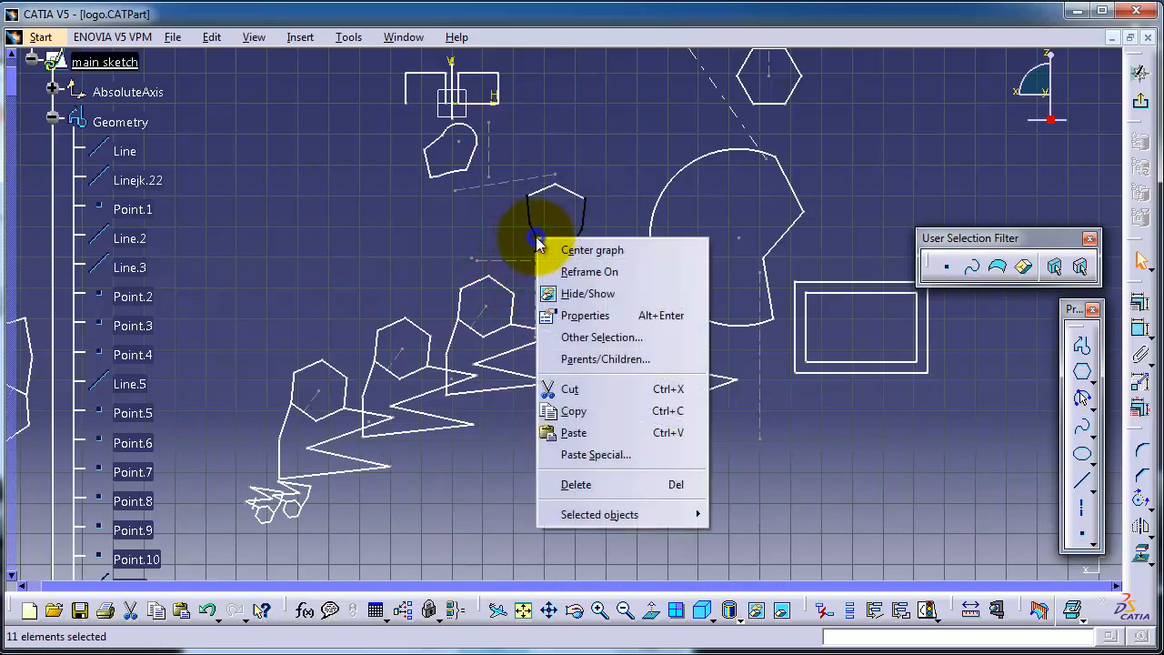
left_click(564, 295)
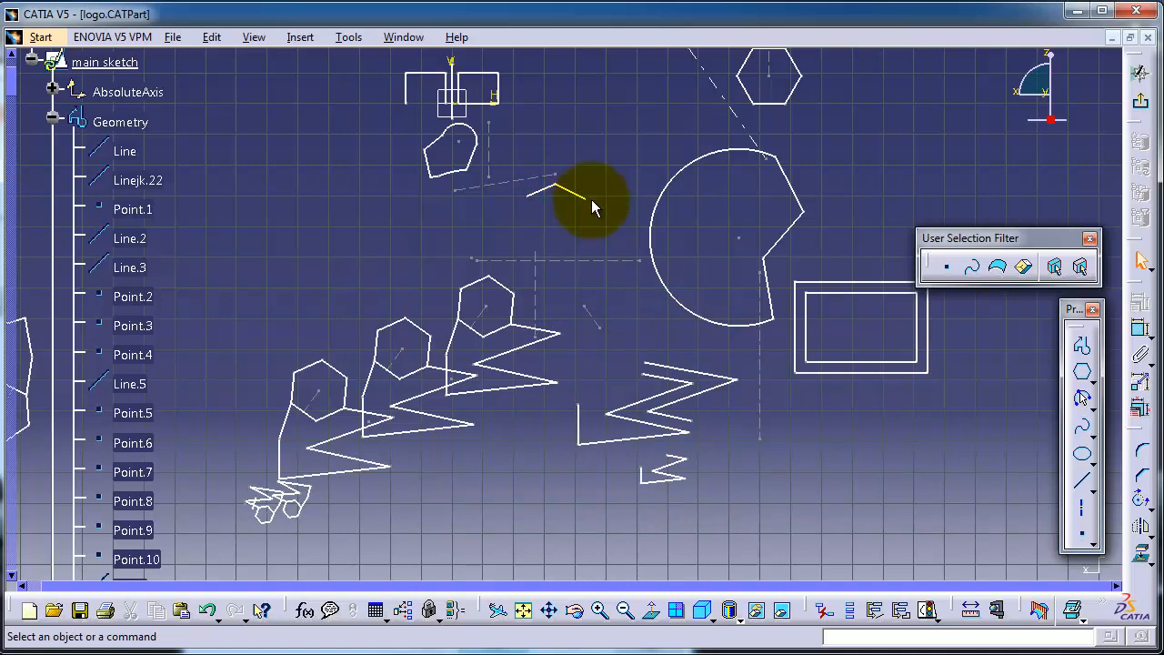
key("ctrl+z")
left_click(301, 208)
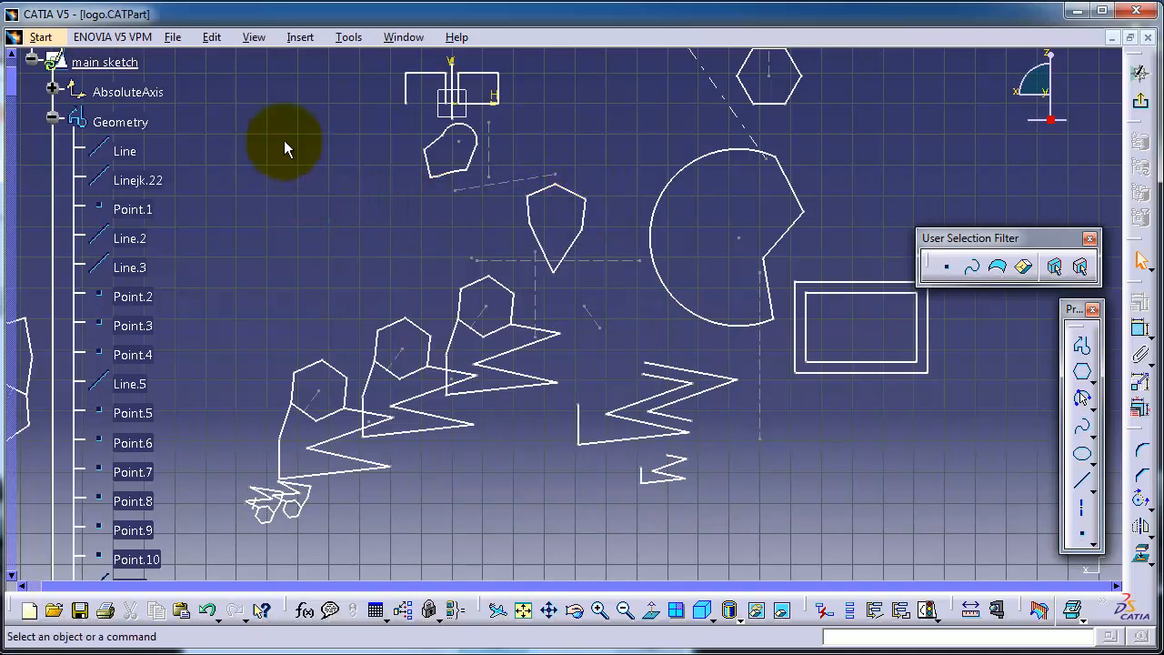
Hide the element named Line in the main sketch's geometry through the specification tree.
left_click(127, 150)
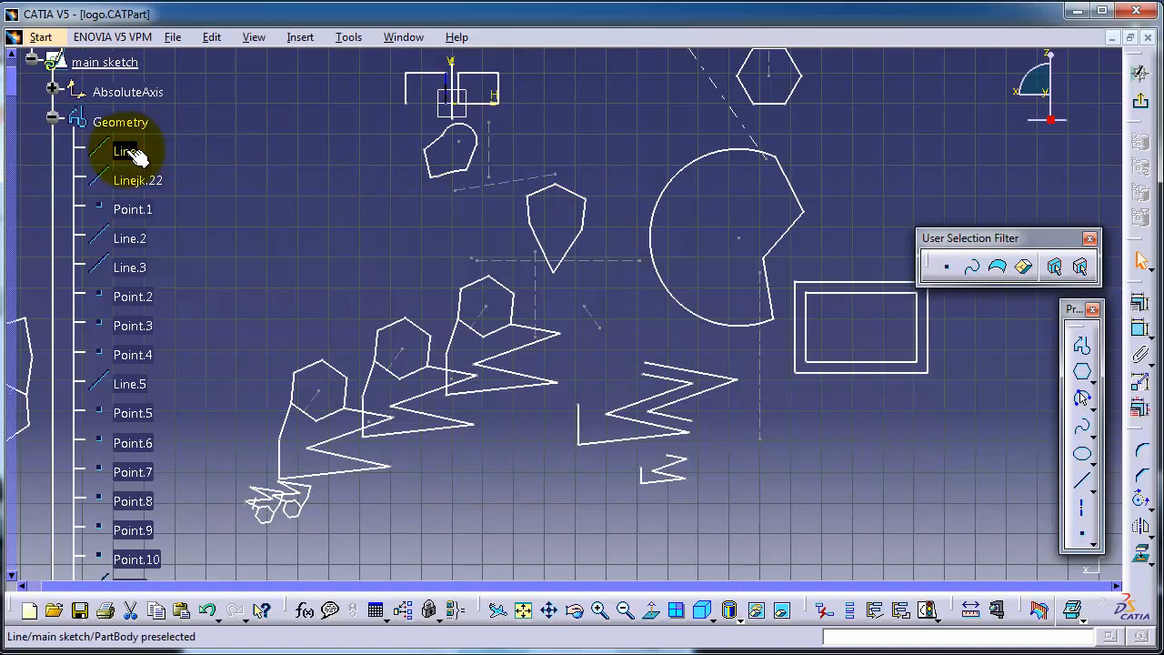
left_click(143, 214, "ctrl")
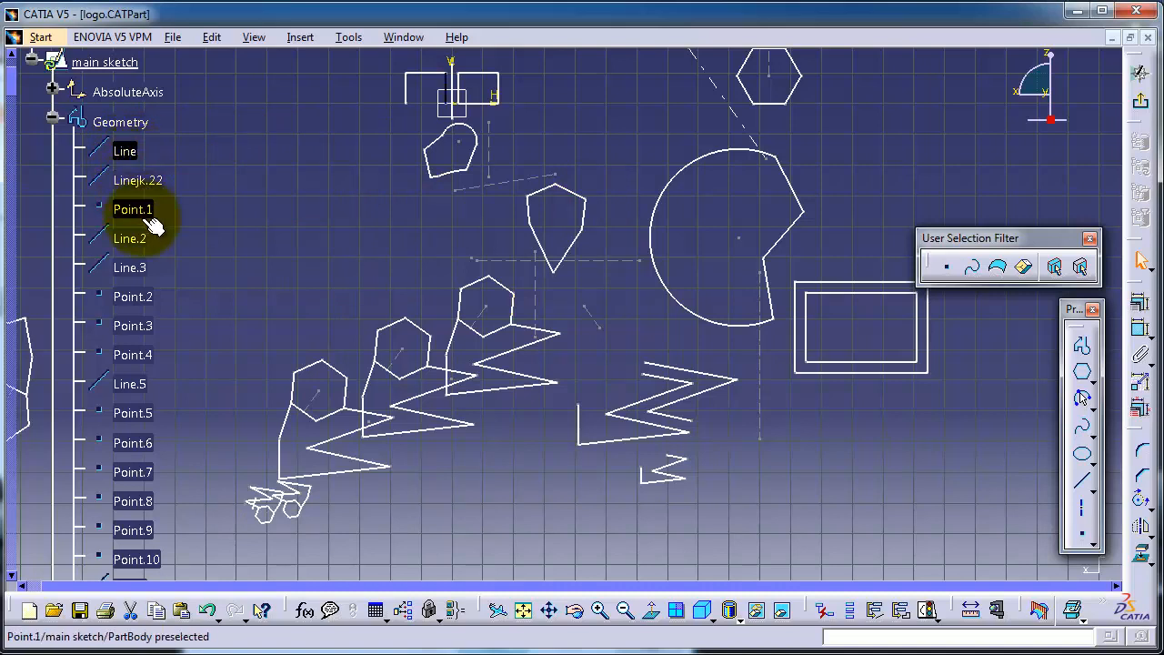
left_click(144, 159)
right_click(130, 157)
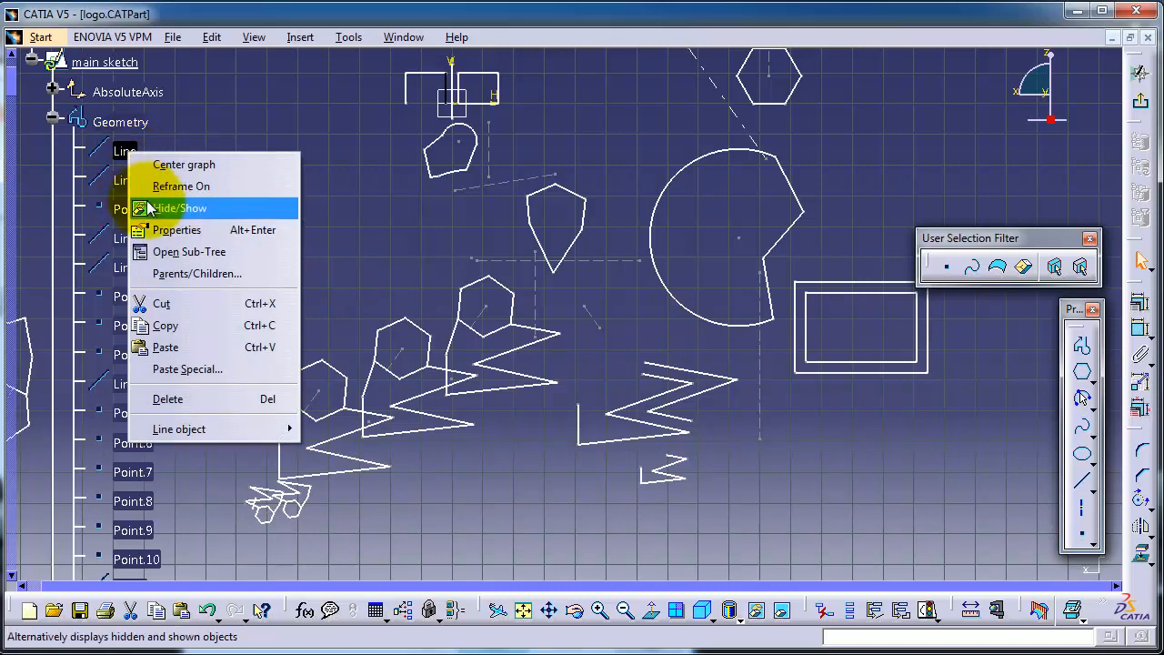
left_click(179, 208)
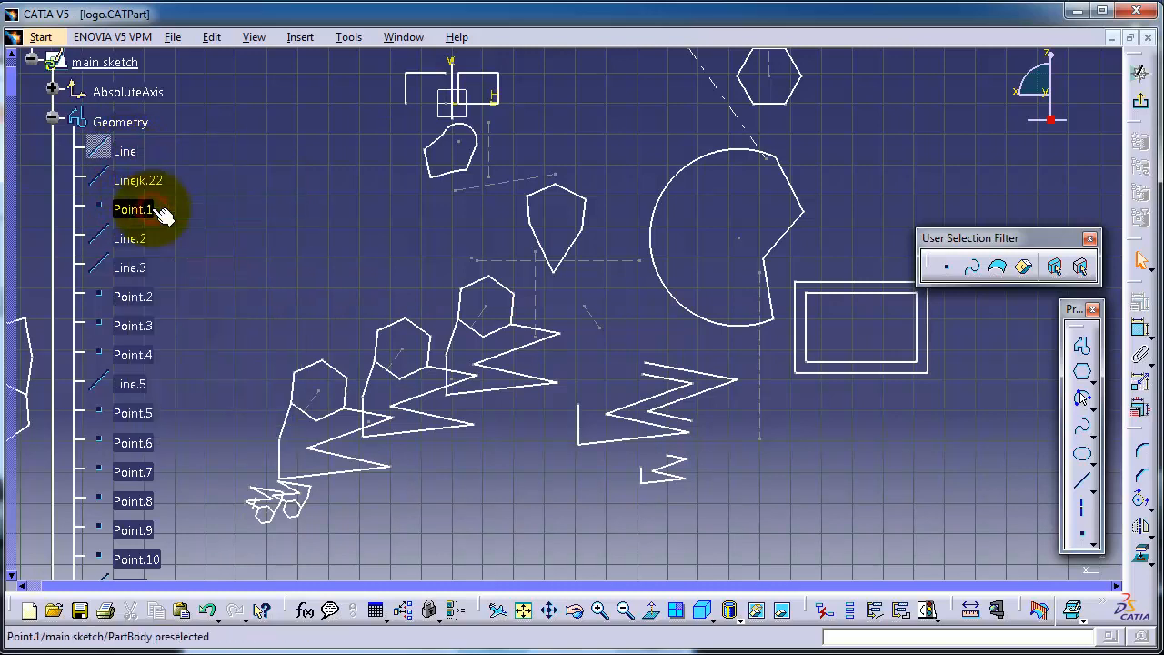
Show the hidden element Line of the main sketch's geometry again.
left_click(100, 154)
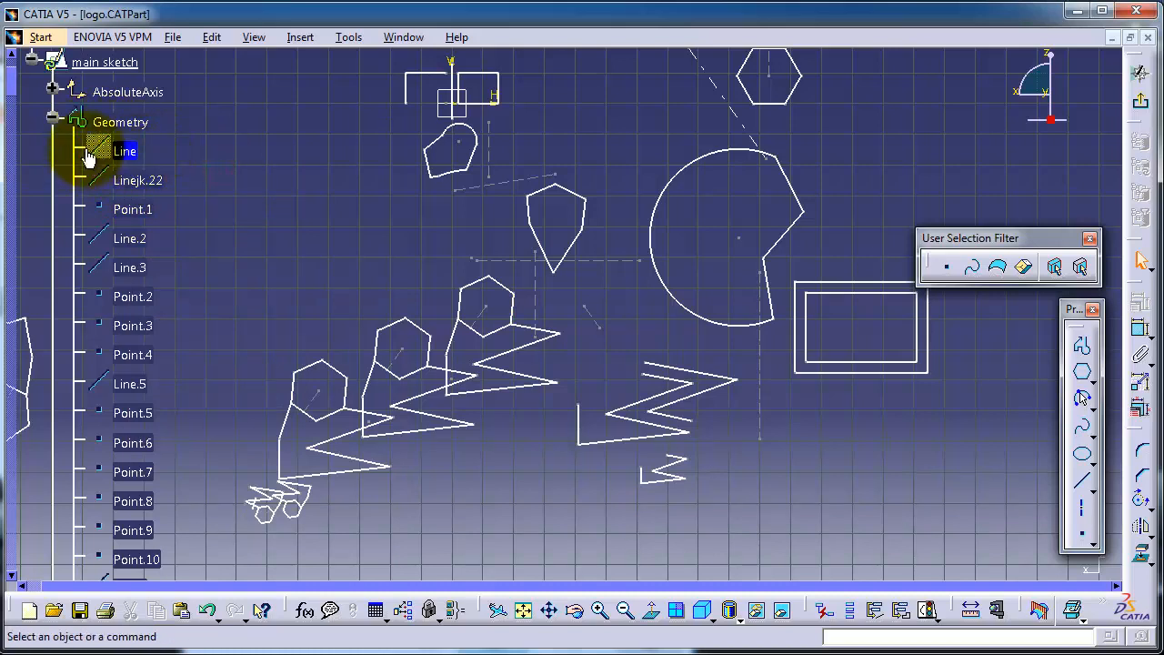
right_click(133, 155)
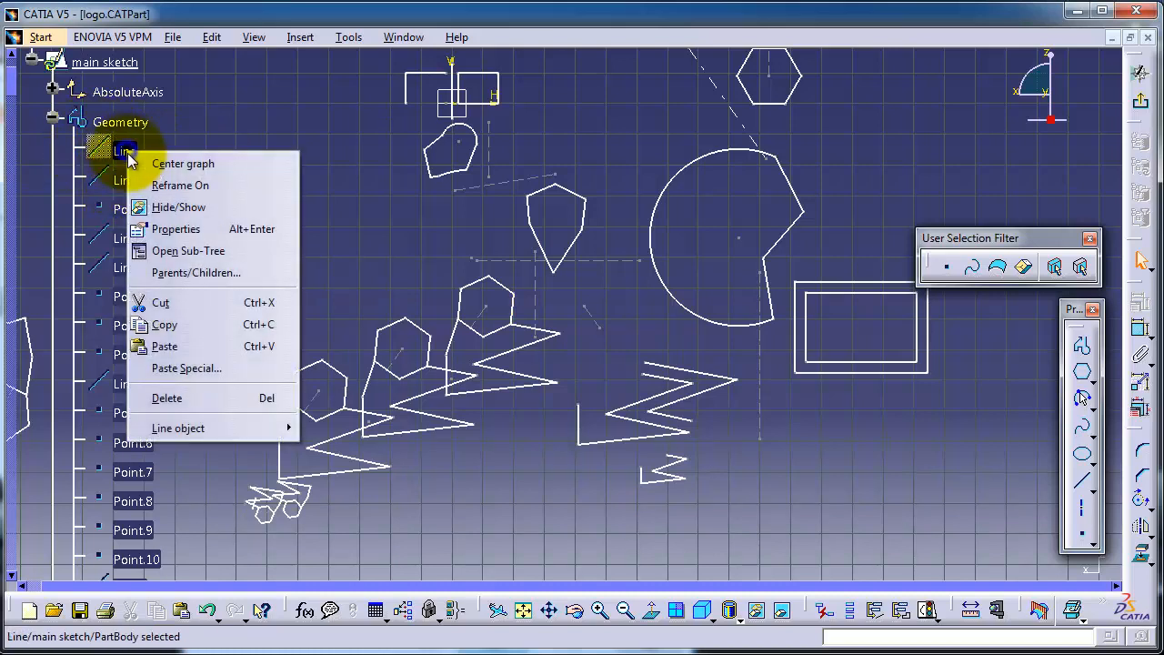
left_click(159, 207)
Bring Part1 and the main sketch into view in the specification tree and switch view control from the sketch geometry to the tree.
scroll(261, 217, "up", 3)
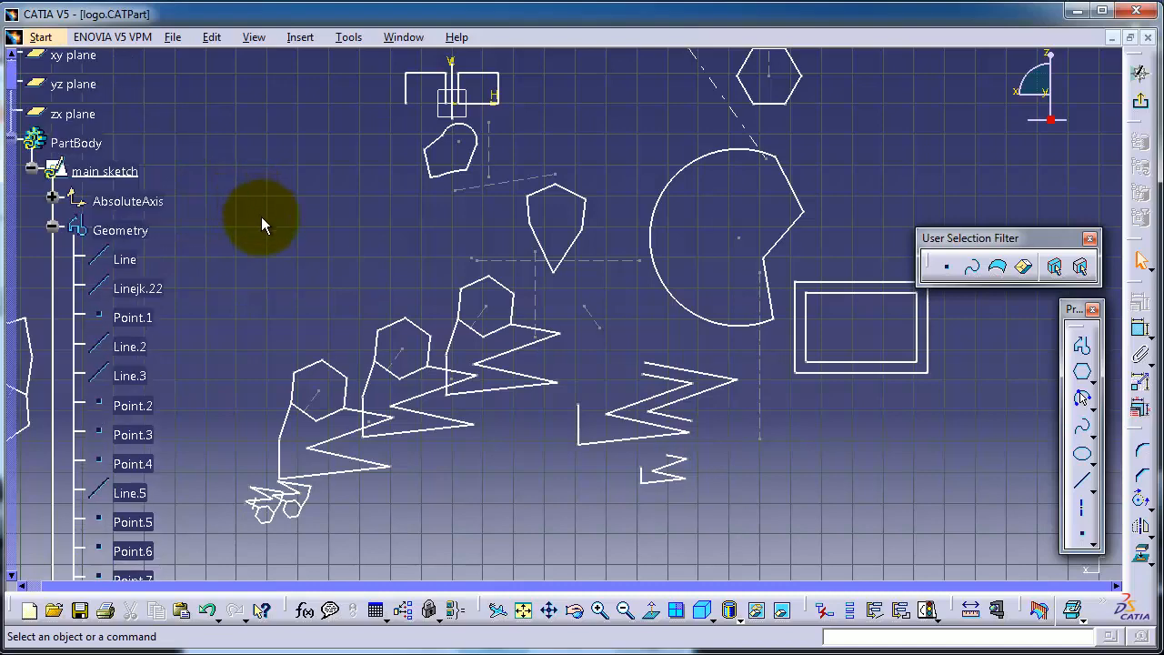
scroll(261, 217, "up", 2)
mouse_move(261, 217)
middle_mouse_down()
mouse_move(267, 183)
mouse_move(333, 219)
mouse_move(354, 215)
middle_mouse_up()
scroll(296, 247, "down", 1, "ctrl")
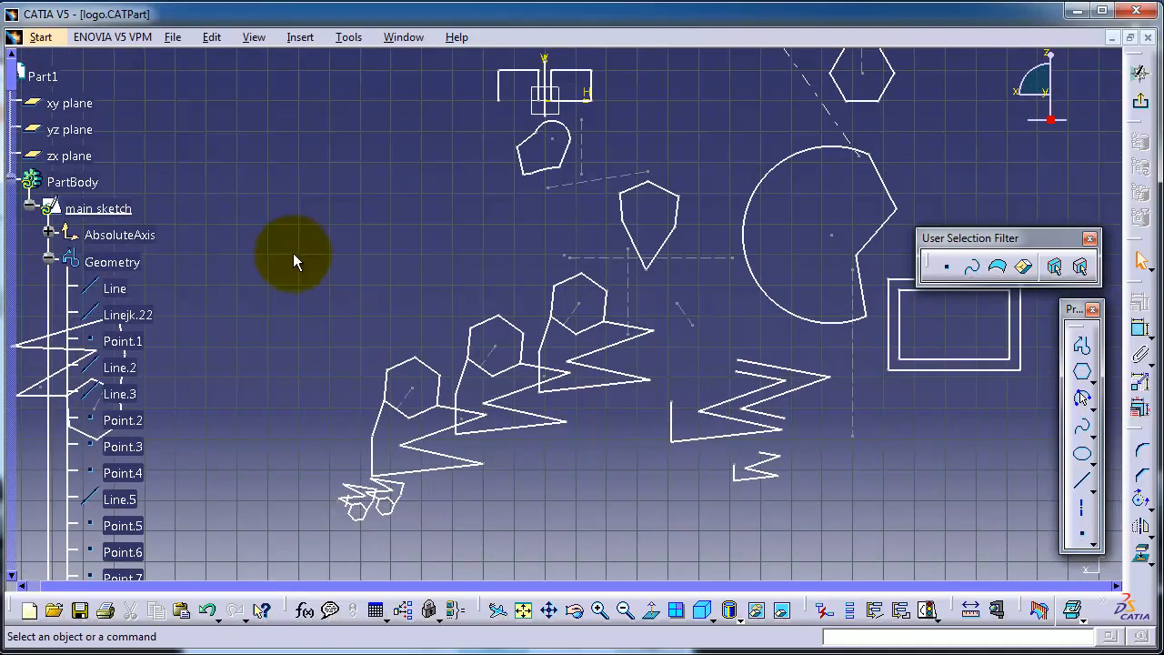
left_click(49, 298)
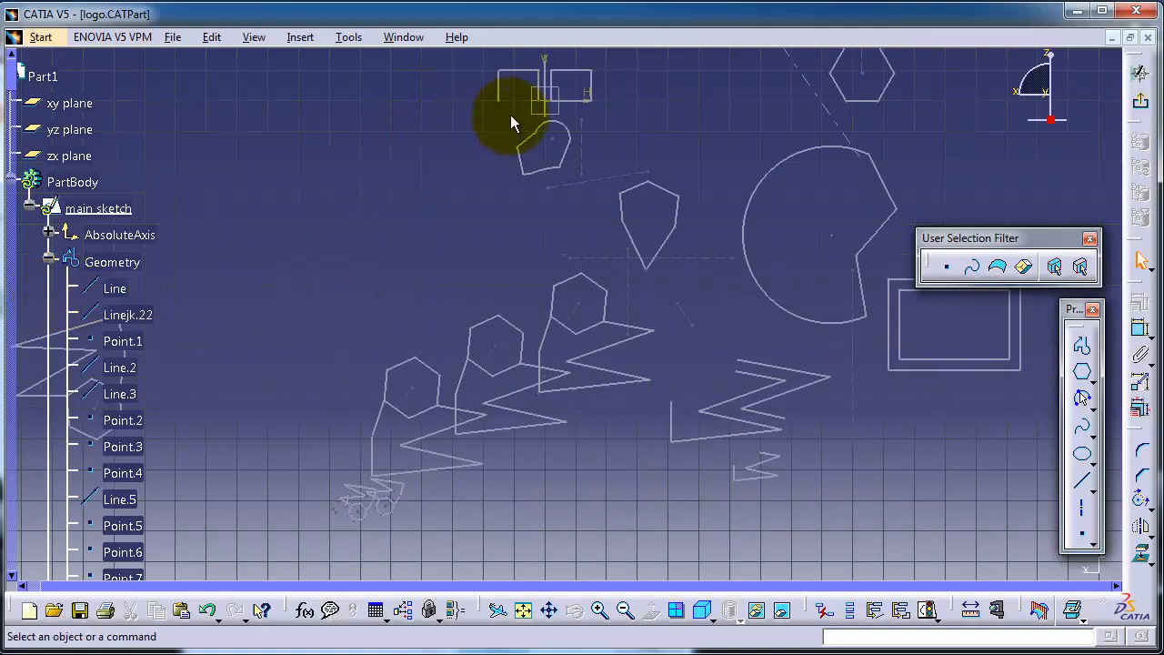
Pick individual edges of the hexagon, zigzag and kite-shaped profiles while the specification tree has view control.
left_click(551, 297)
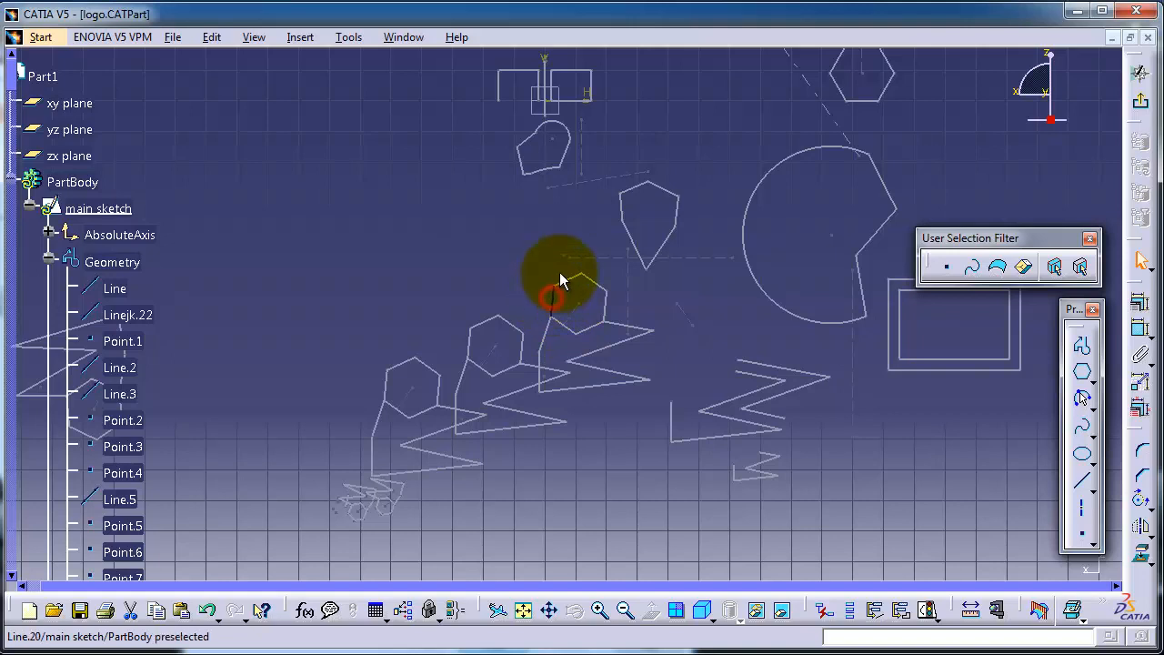
left_click(522, 346)
left_click(430, 280)
left_click(544, 367)
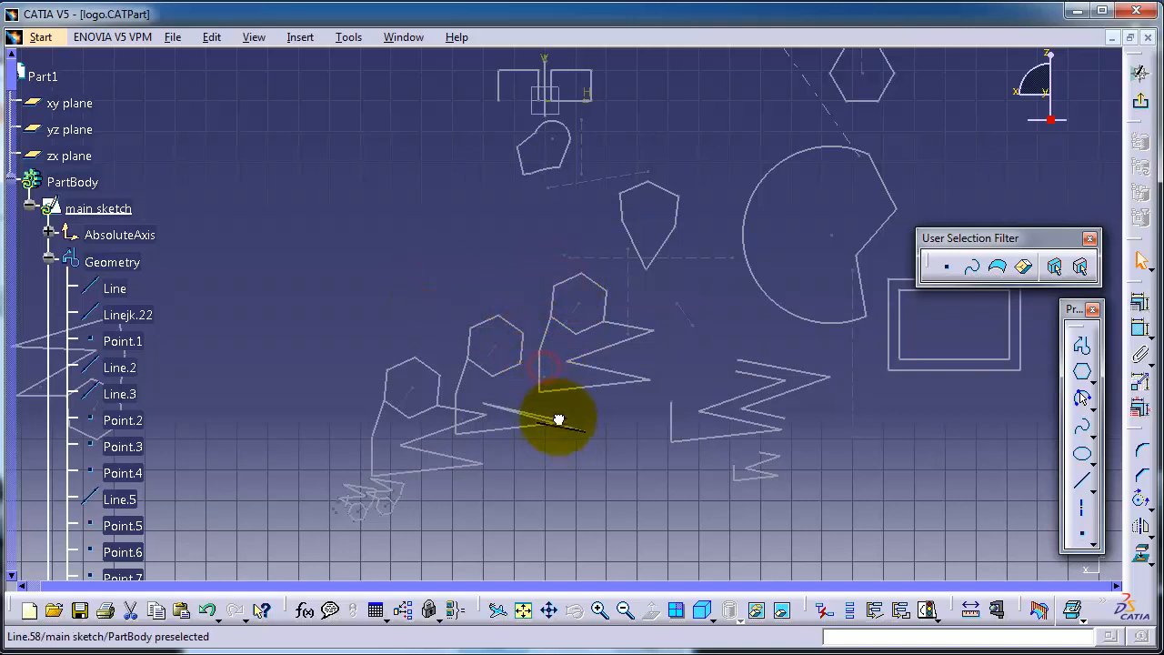
left_click(539, 369)
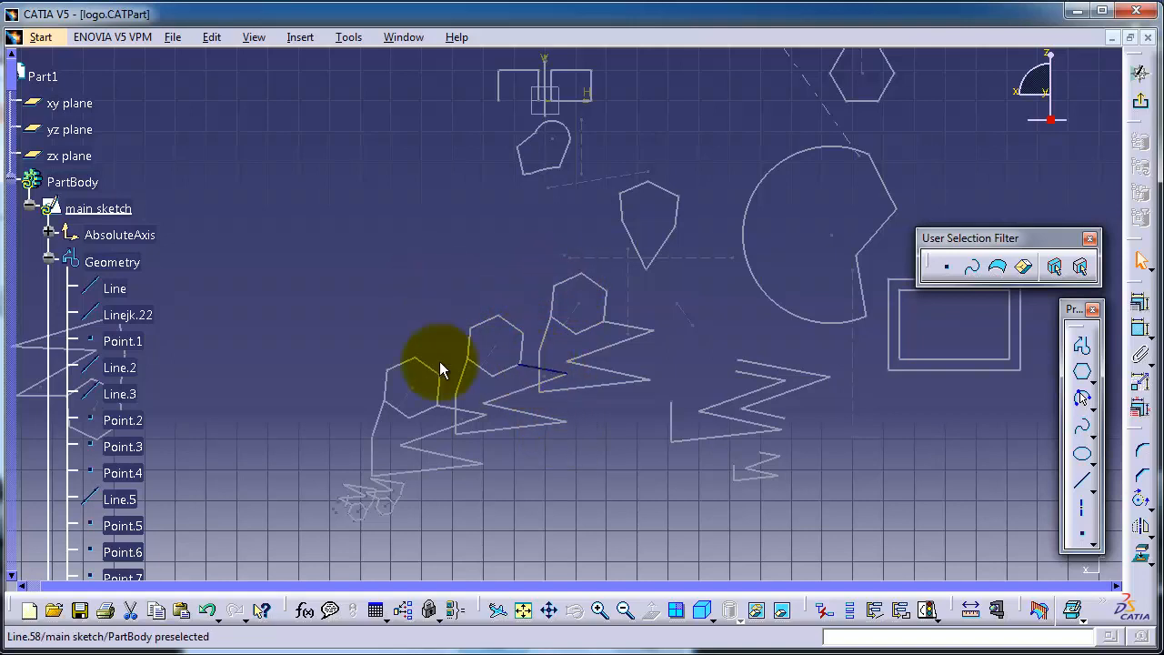
middle_click_drag(485, 297, 398, 205)
middle_click_drag(525, 293, 423, 255)
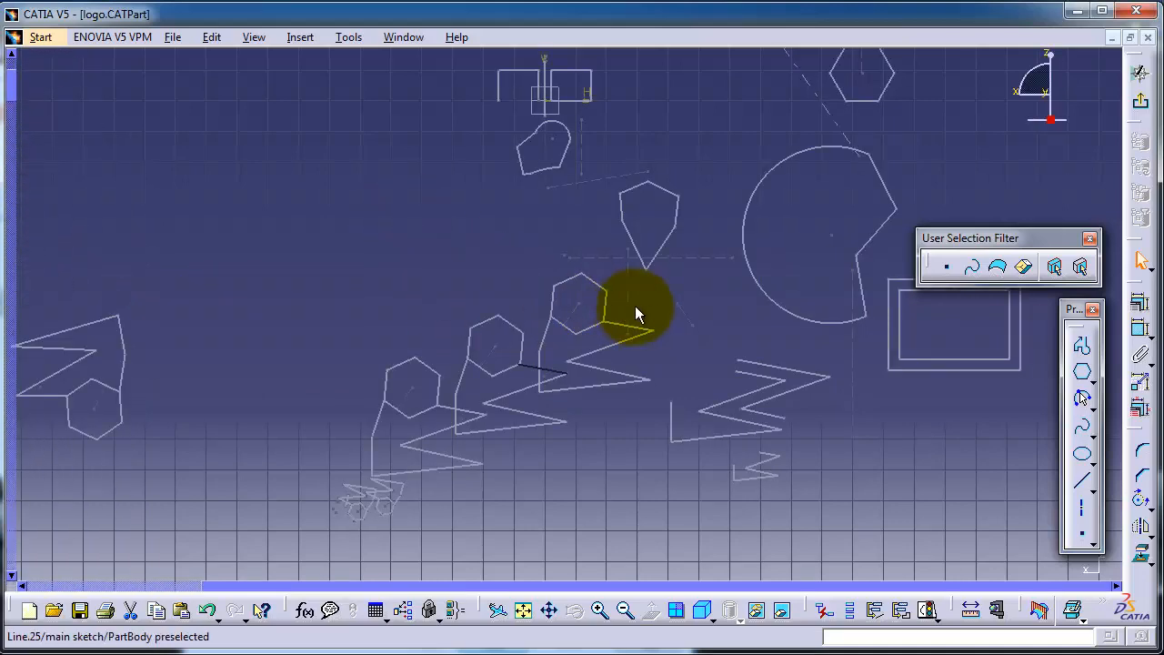
mouse_move(634, 305)
middle_mouse_down()
mouse_move(606, 291)
mouse_move(657, 312)
mouse_move(634, 299)
middle_mouse_up()
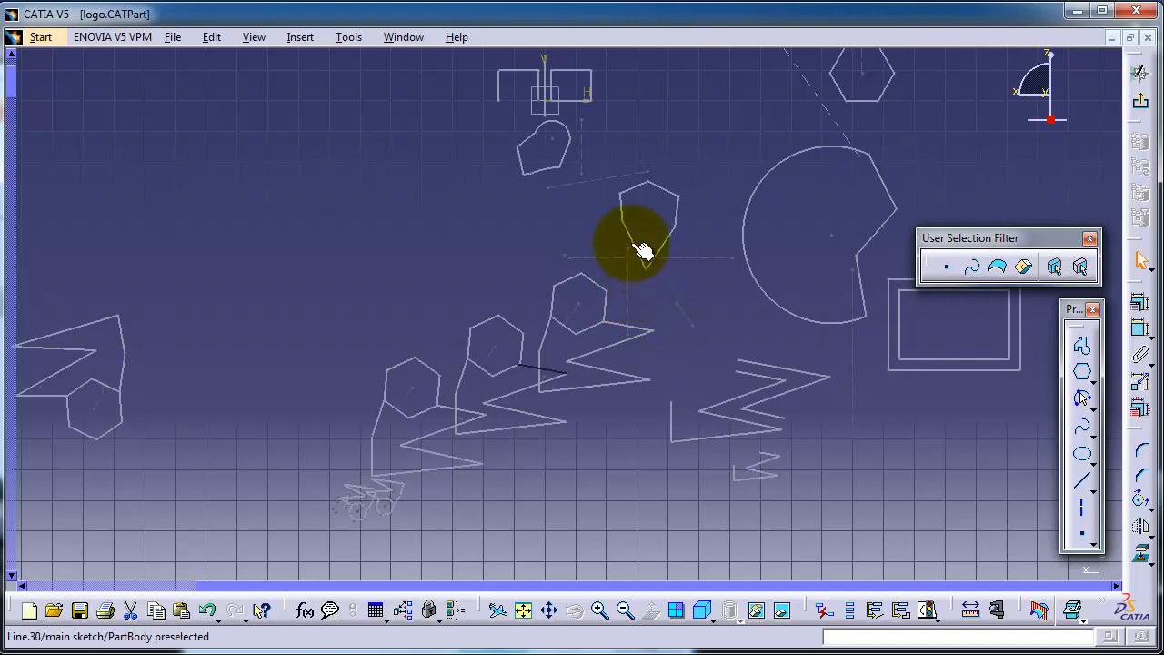
mouse_move(642, 251)
middle_mouse_down()
mouse_move(588, 276)
mouse_move(644, 285)
middle_mouse_up()
left_click(654, 256)
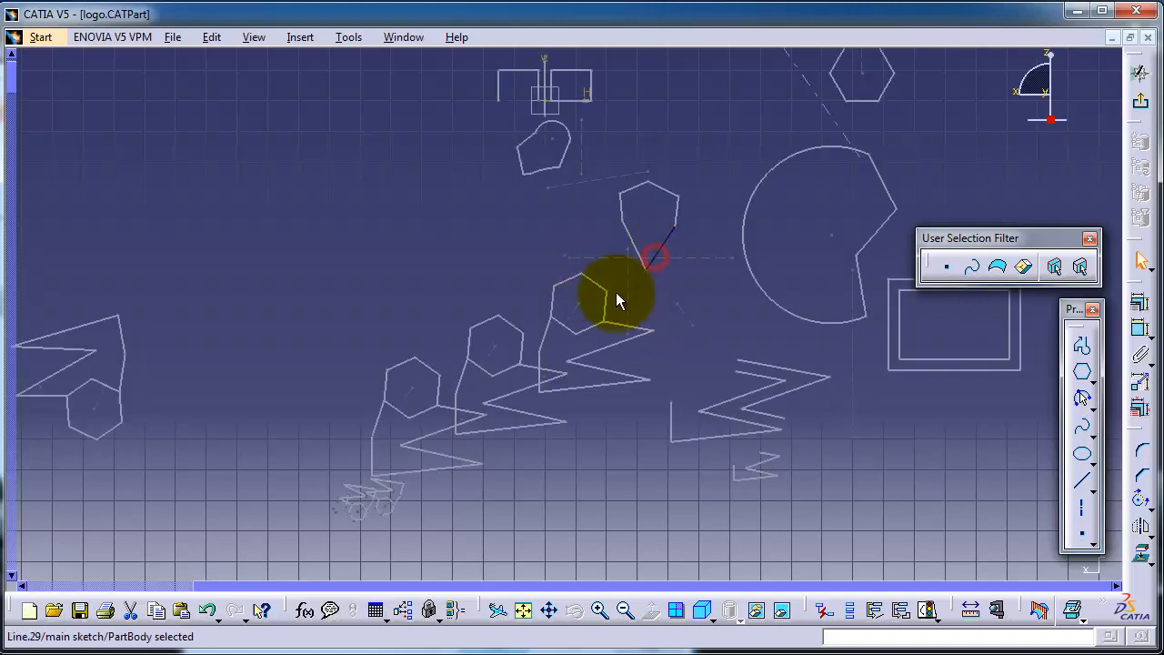
left_click(616, 292)
Bring the specification tree back into view and review its entries from Part1 down to the main sketch's points and lines.
middle_click_drag(306, 279, 640, 260)
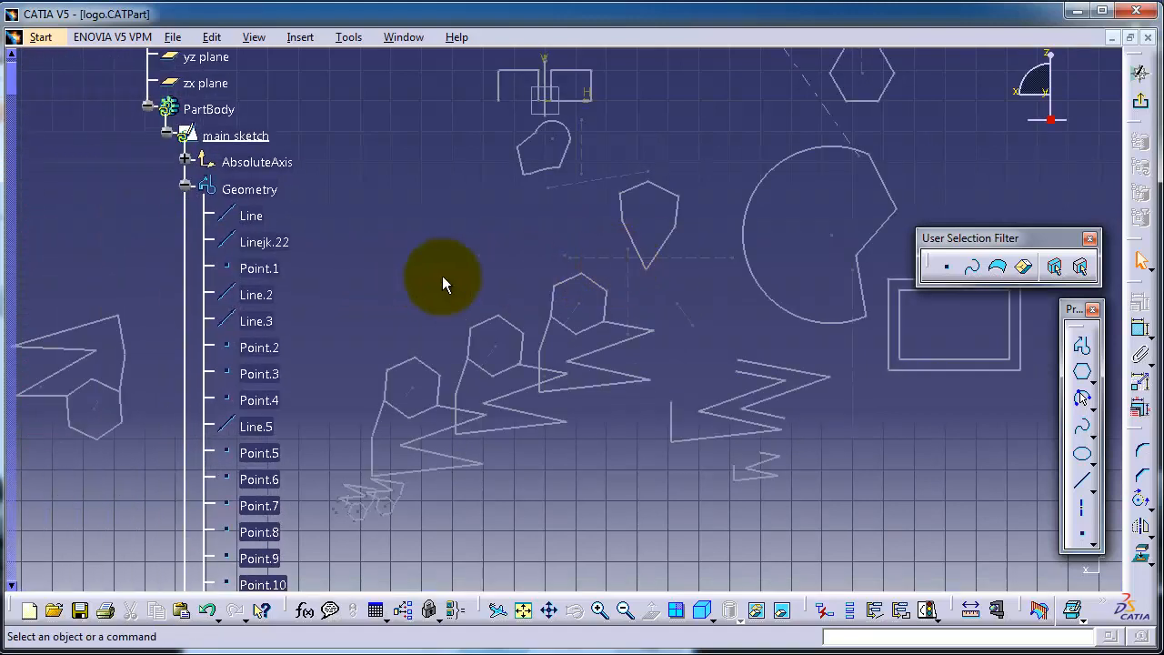
middle_click_drag(327, 236, 325, 273)
scroll(326, 273, "up", 3)
scroll(326, 272, "down", 4)
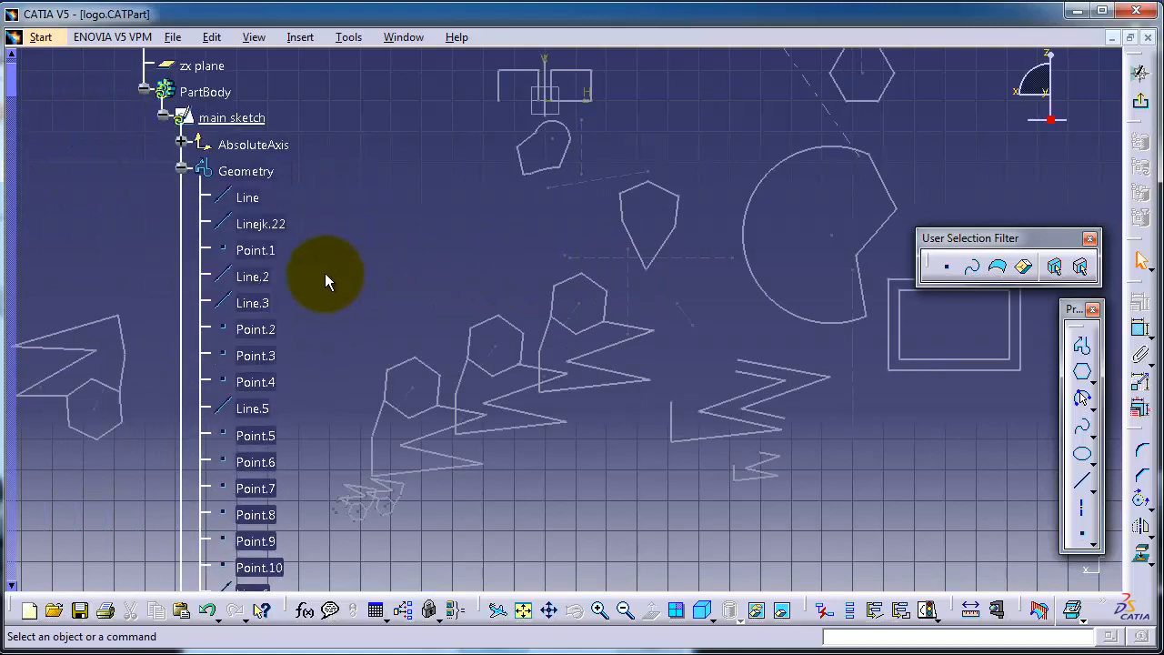
scroll(324, 273, "up", 4)
scroll(311, 260, "down", 2)
scroll(188, 173, "up", 1)
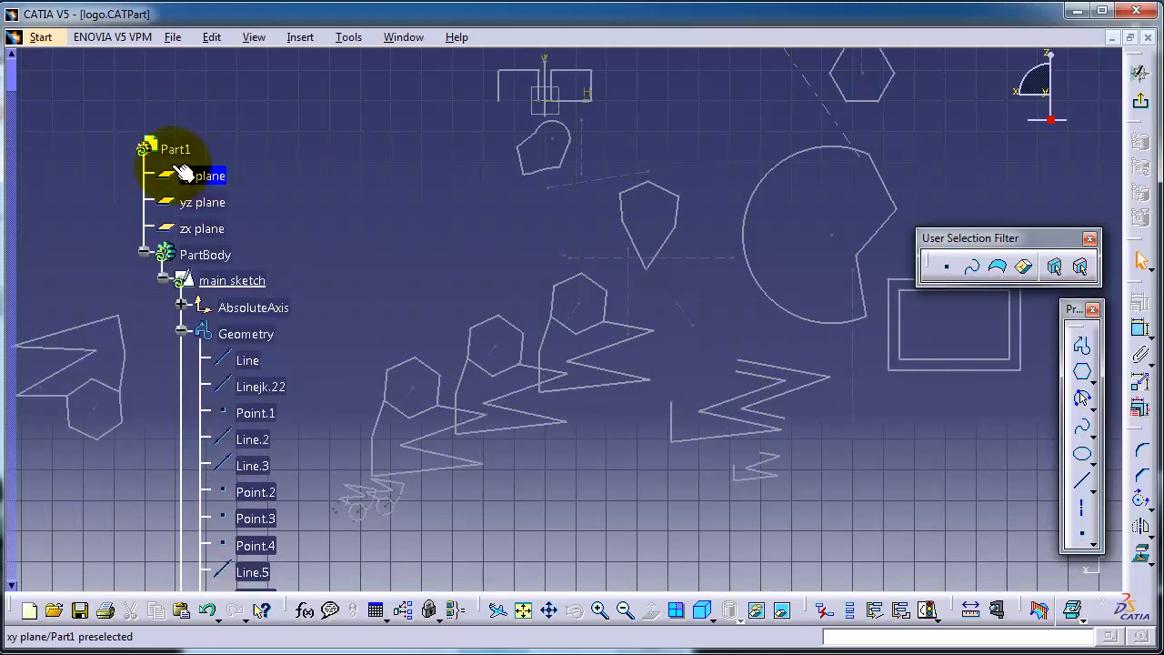
scroll(260, 221, "down", 9)
scroll(345, 227, "up", 7)
scroll(338, 199, "down", 2)
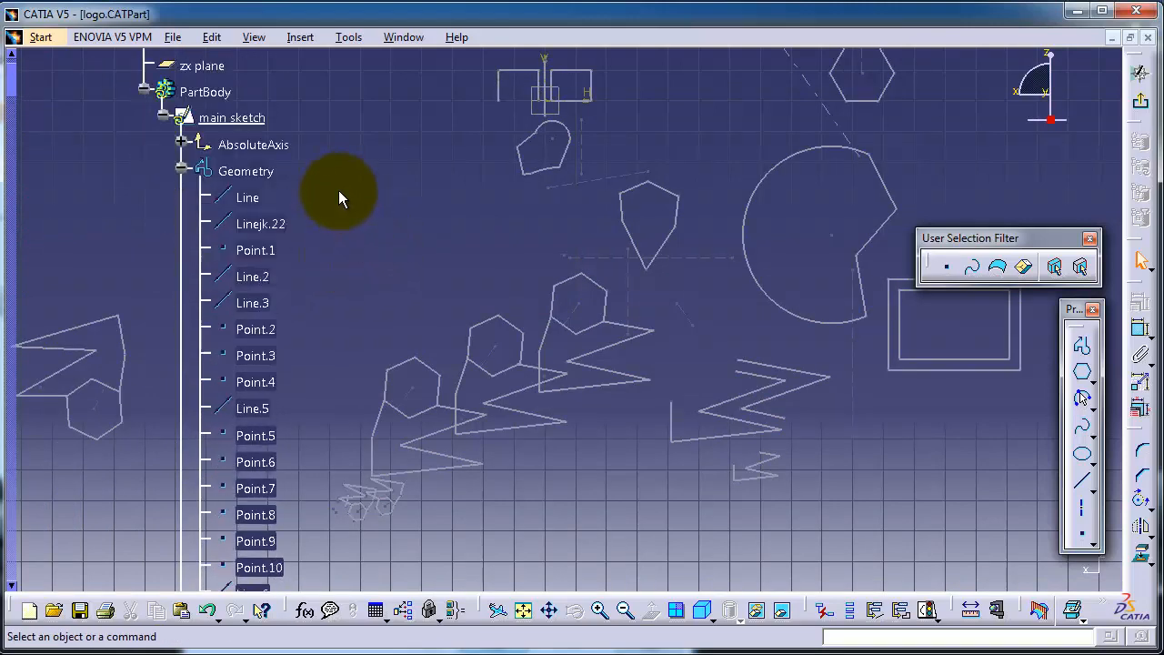
scroll(338, 197, "down", 4)
scroll(338, 199, "up", 2)
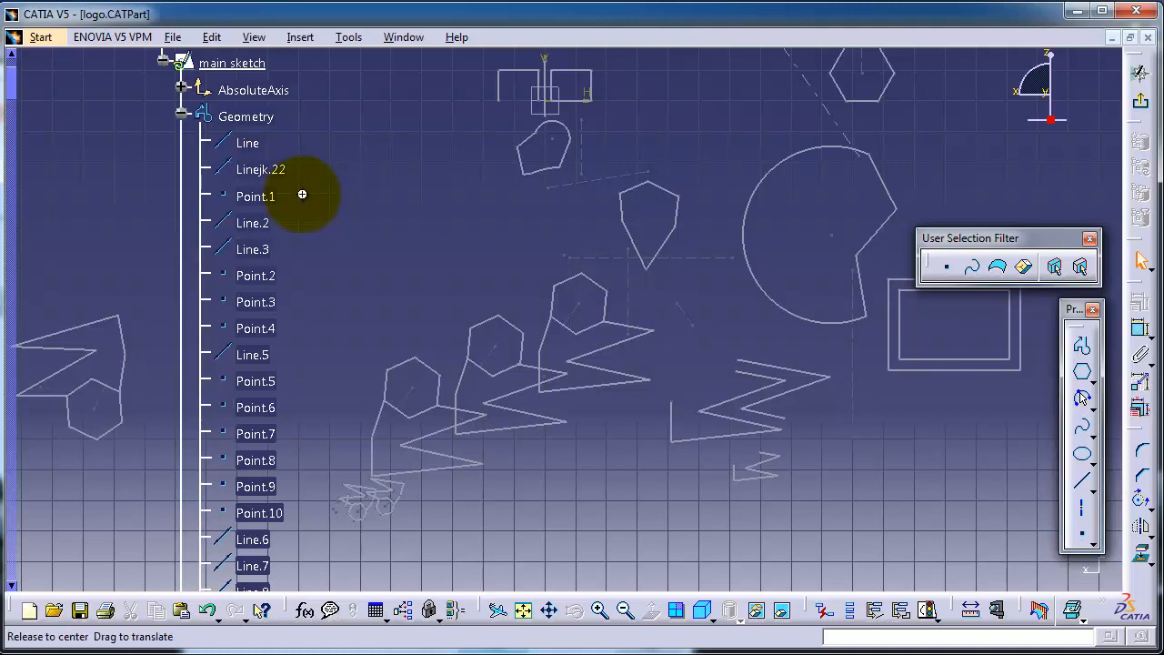
Enlarge and reposition the specification tree, and return view control to the sketch geometry with the hexagon profiles magnified.
mouse_move(303, 194)
middle_mouse_down()
mouse_move(301, 239)
mouse_move(241, 397)
mouse_move(218, 532)
mouse_move(228, 156)
mouse_move(223, 172)
middle_mouse_up()
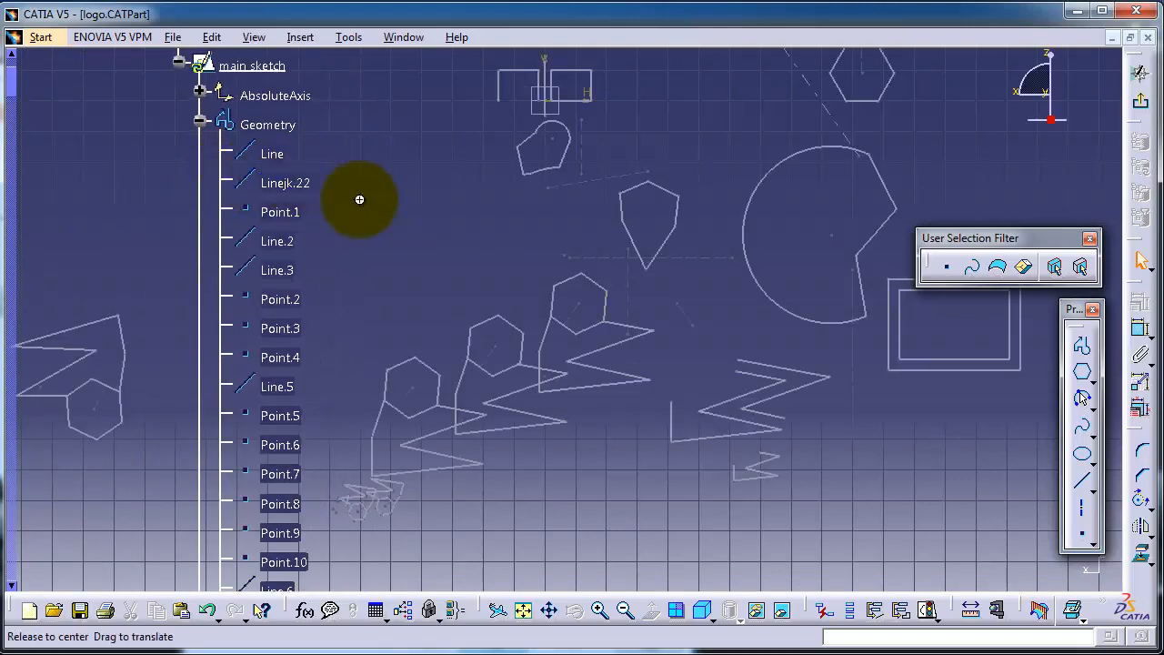
mouse_move(359, 199)
middle_mouse_down()
mouse_move(559, 215)
mouse_move(525, 226)
mouse_move(291, 208)
mouse_move(270, 244)
mouse_move(307, 267)
mouse_move(444, 279)
mouse_move(470, 328)
mouse_move(412, 340)
mouse_move(470, 382)
mouse_move(499, 352)
mouse_move(612, 324)
mouse_move(658, 335)
mouse_move(275, 371)
mouse_move(239, 320)
mouse_move(260, 331)
middle_mouse_up()
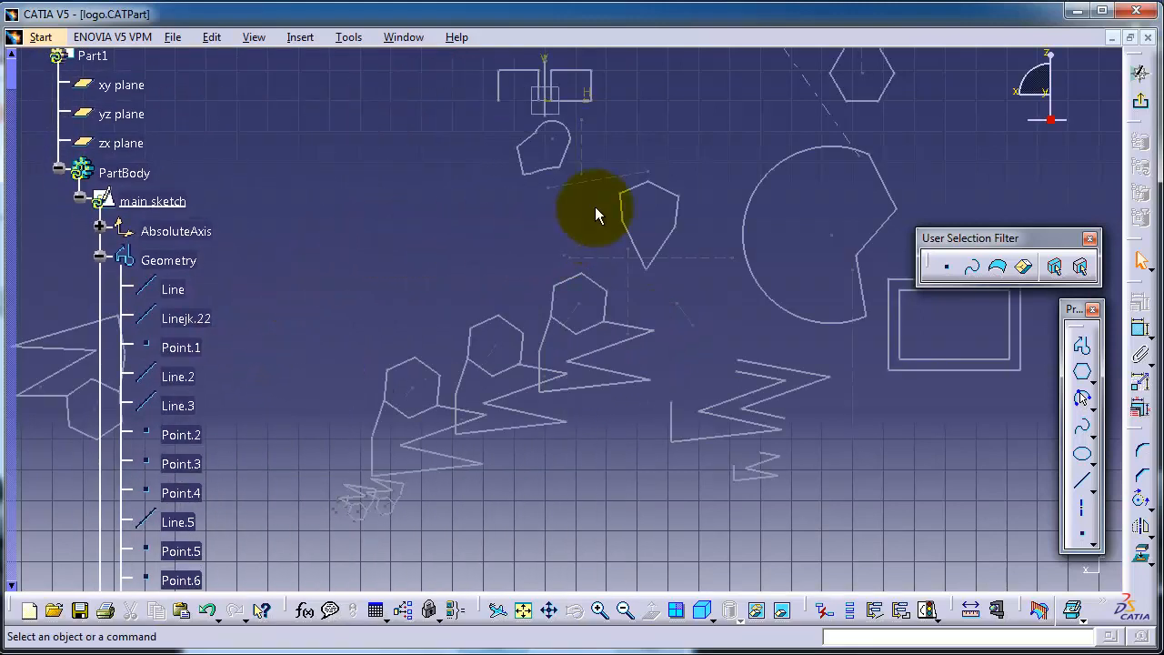
left_click(102, 302)
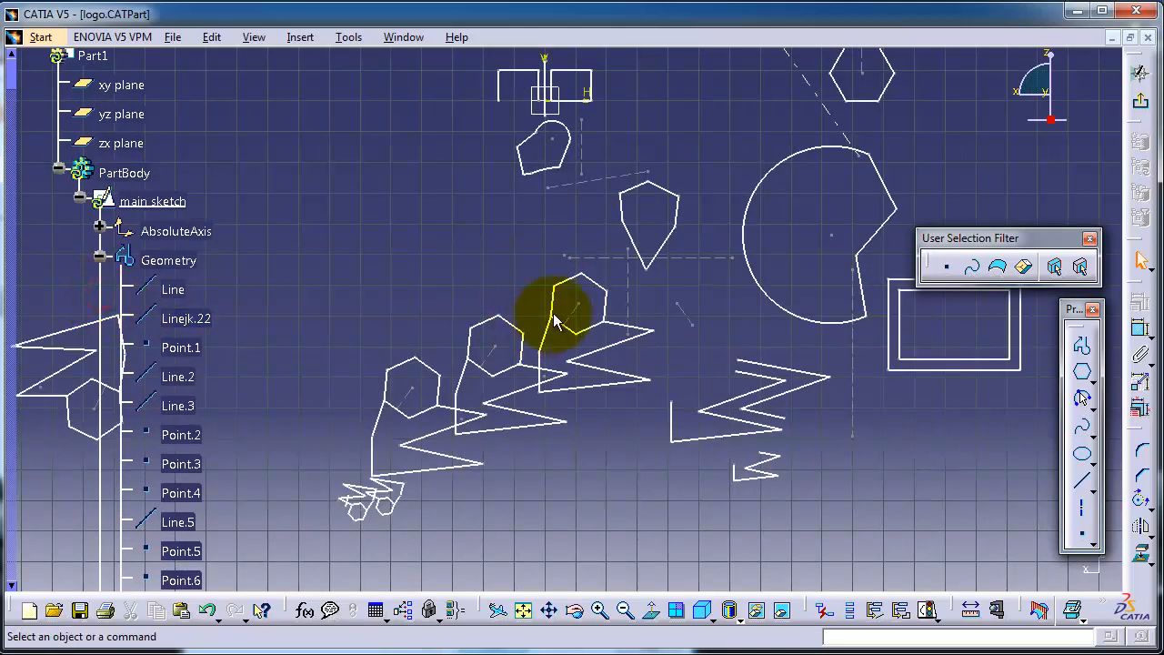
mouse_move(524, 243)
middle_mouse_down()
mouse_move(533, 312)
mouse_move(525, 124)
mouse_move(524, 148)
mouse_move(680, 169)
mouse_move(800, 164)
mouse_move(538, 119)
mouse_move(539, 131)
middle_mouse_up()
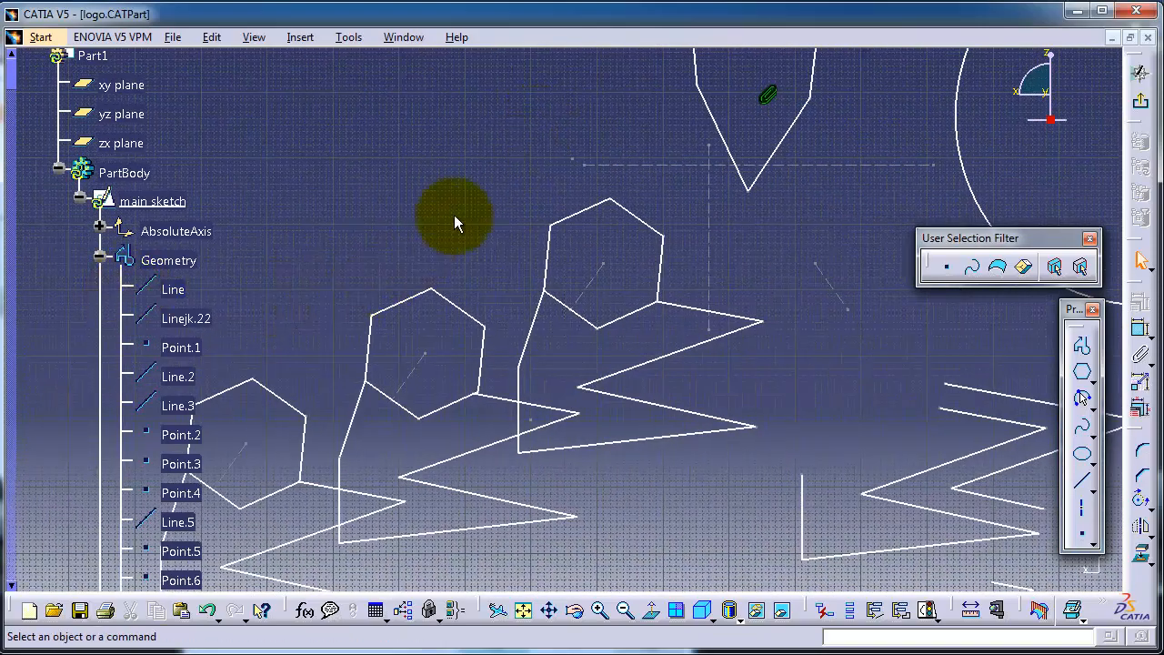
Toggle view control to the specification tree and back to the sketch geometry.
left_click(100, 329)
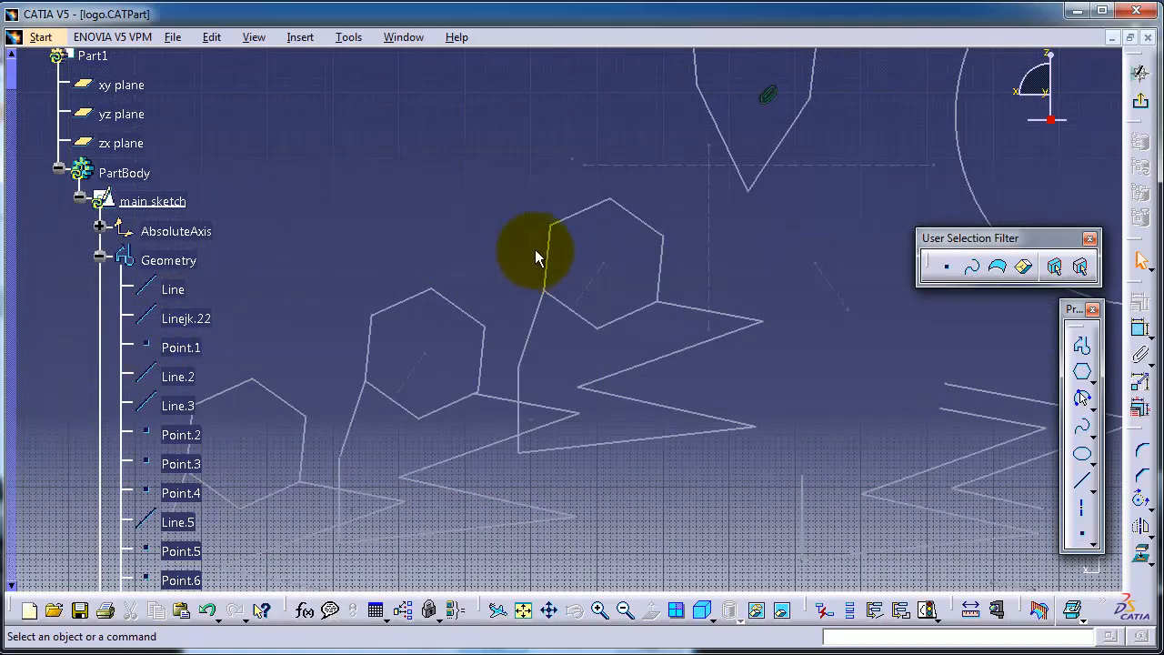
left_click(435, 225)
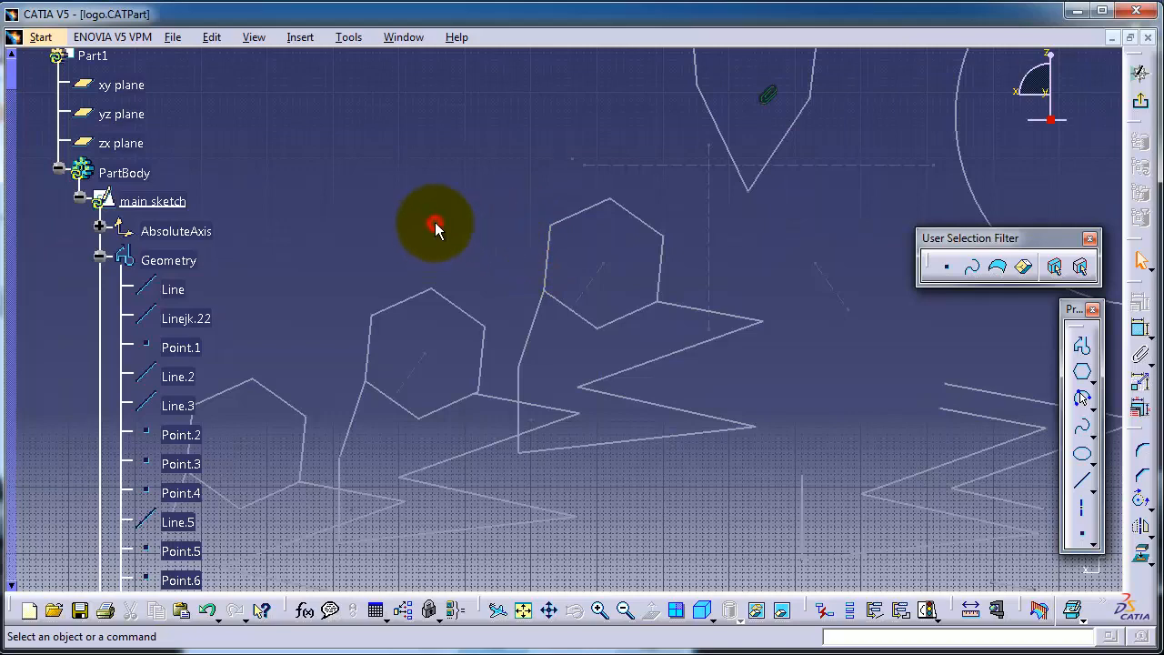
left_click(98, 344)
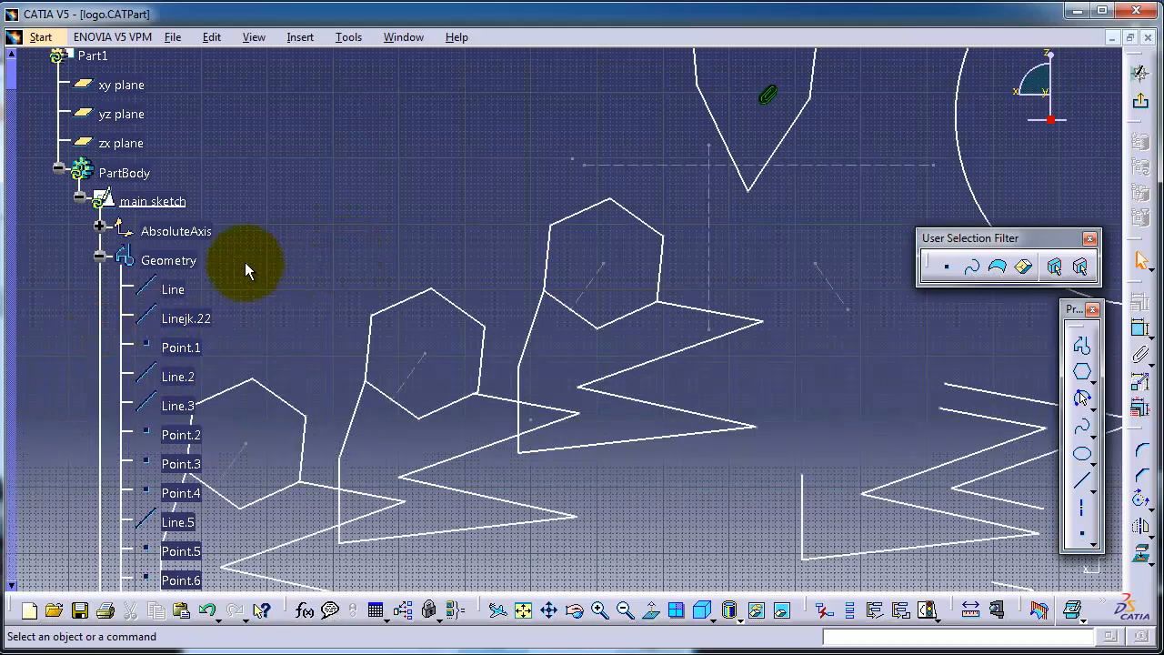
Collapse the Geometry node under the main sketch and exit the sketch workbench.
left_click(99, 255)
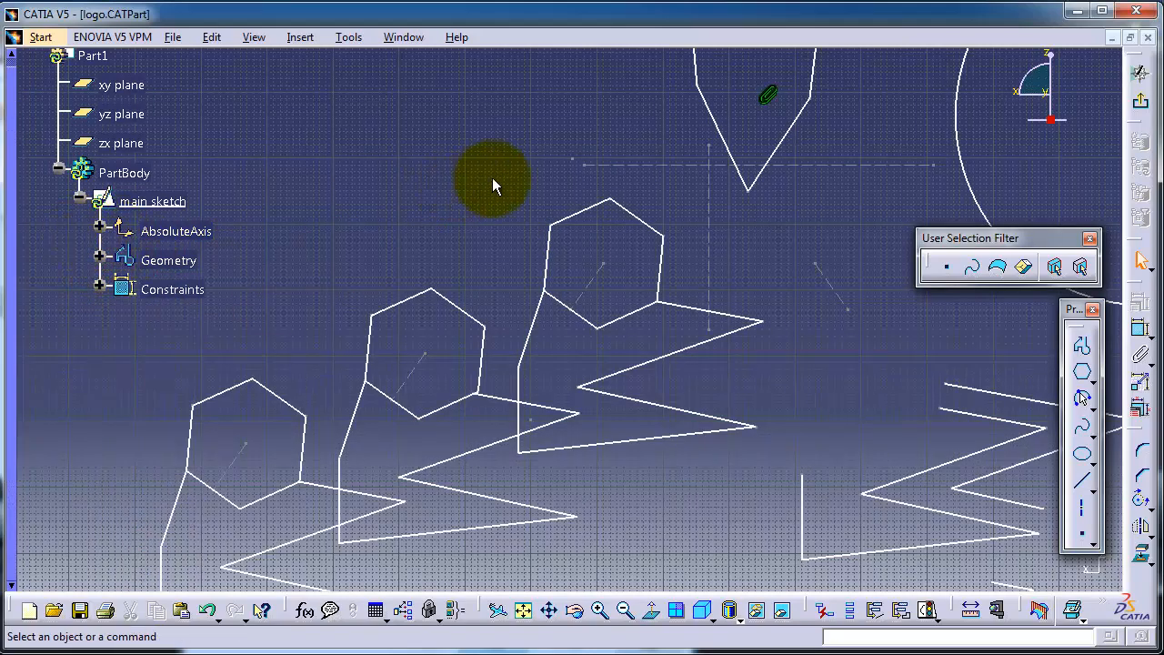
middle_click_drag(492, 177, 489, 187)
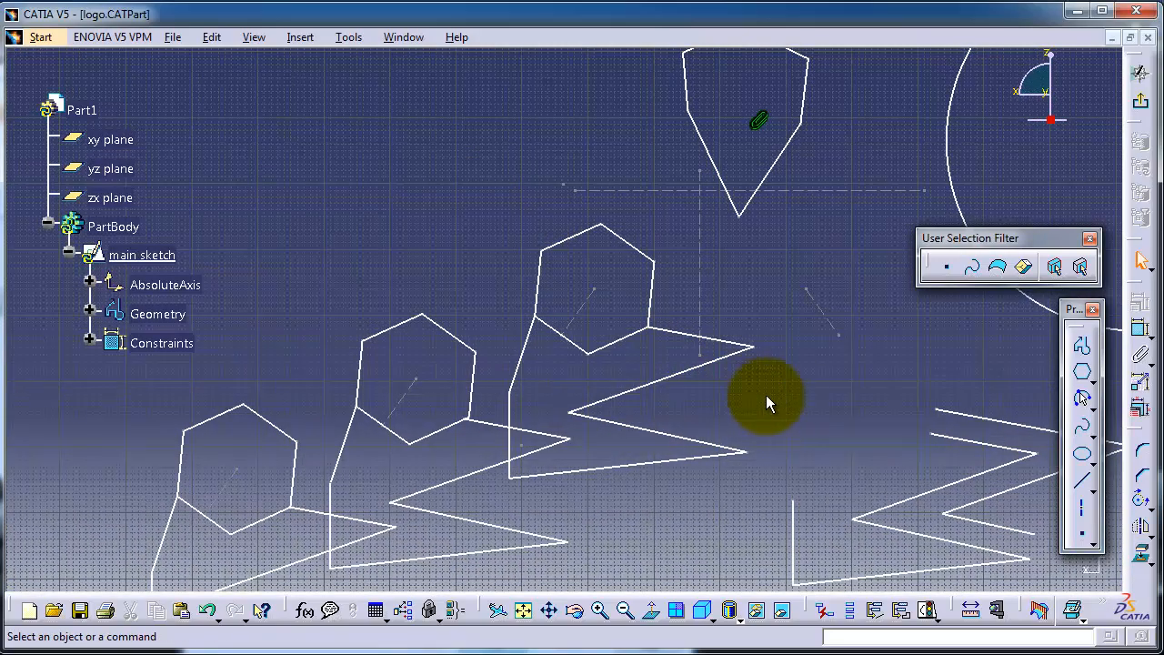
mouse_move(766, 394)
middle_mouse_down()
mouse_move(774, 338)
mouse_move(751, 299)
mouse_move(782, 289)
middle_mouse_up()
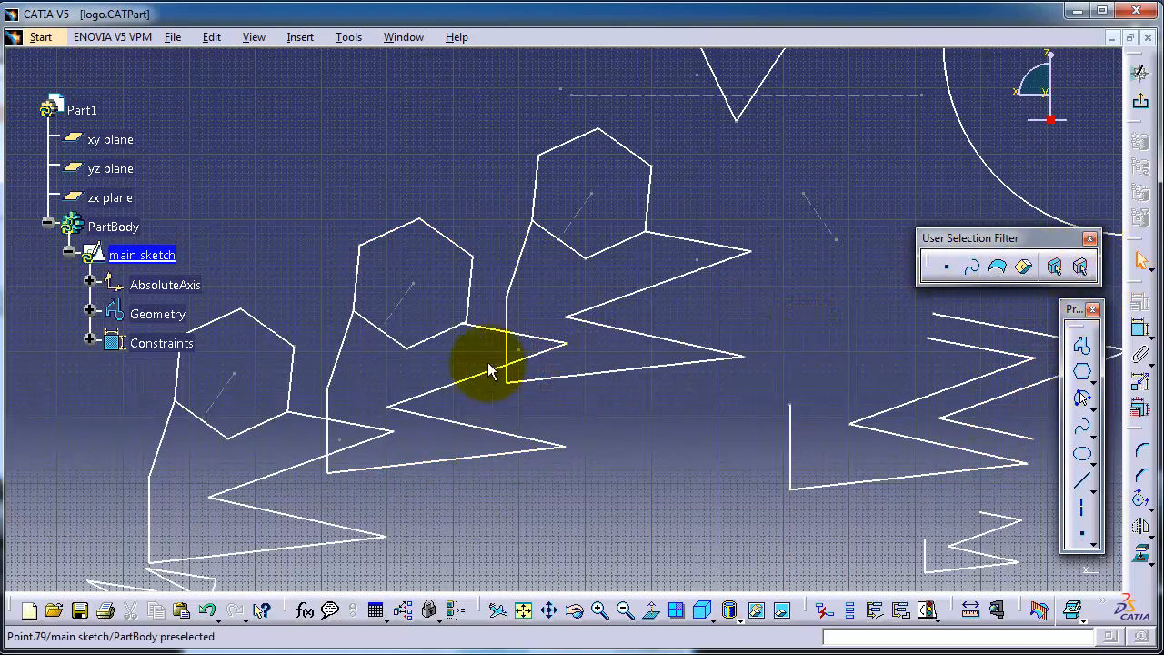
mouse_move(463, 399)
middle_mouse_down()
mouse_move(511, 392)
mouse_move(533, 346)
mouse_move(533, 305)
middle_mouse_up()
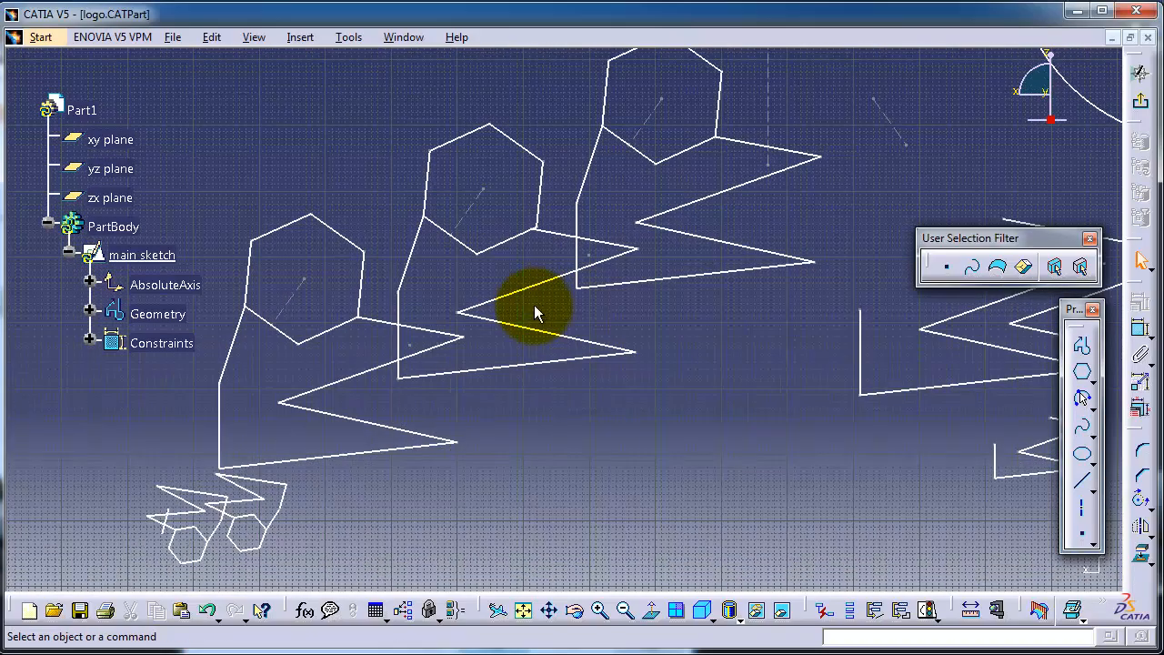
left_click(1140, 108)
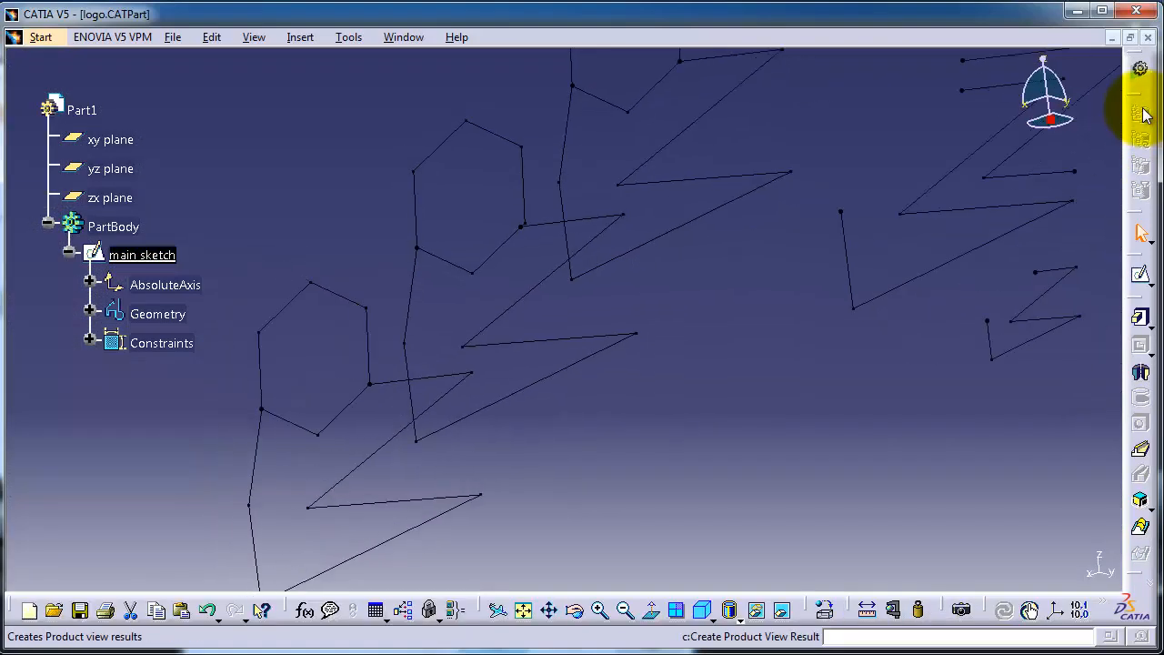